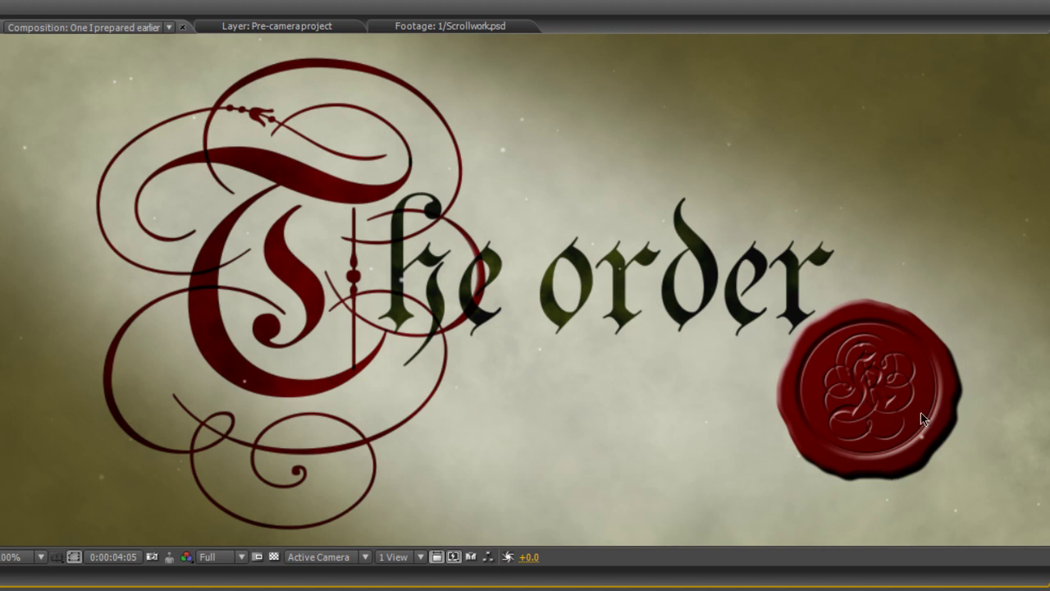
Create a new composition named Parchment BG.
key(".")
left_click_drag(940, 414, 333, 228)
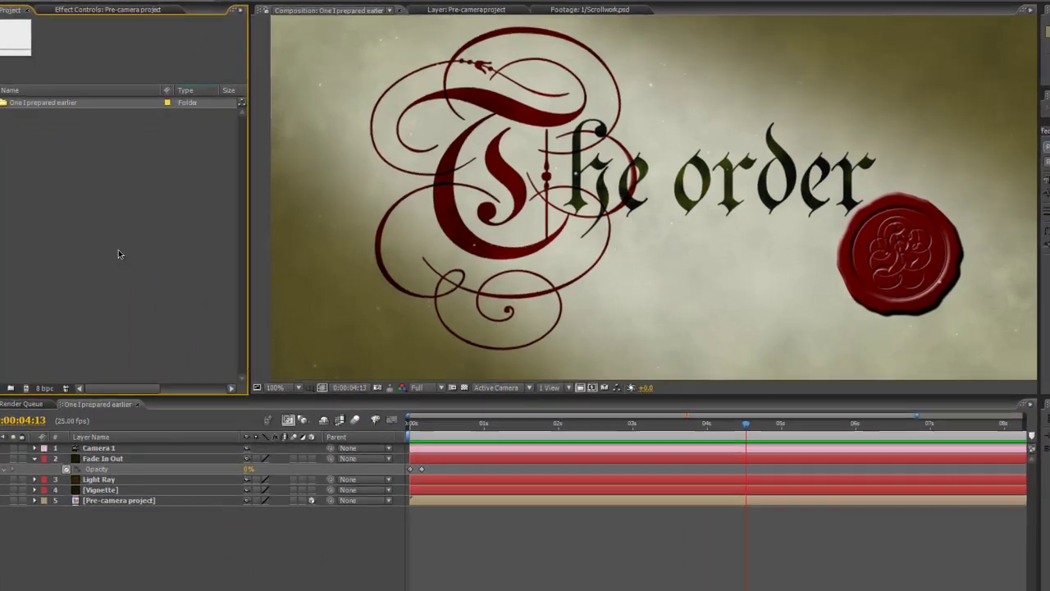
right_click(67, 191)
left_click(74, 200)
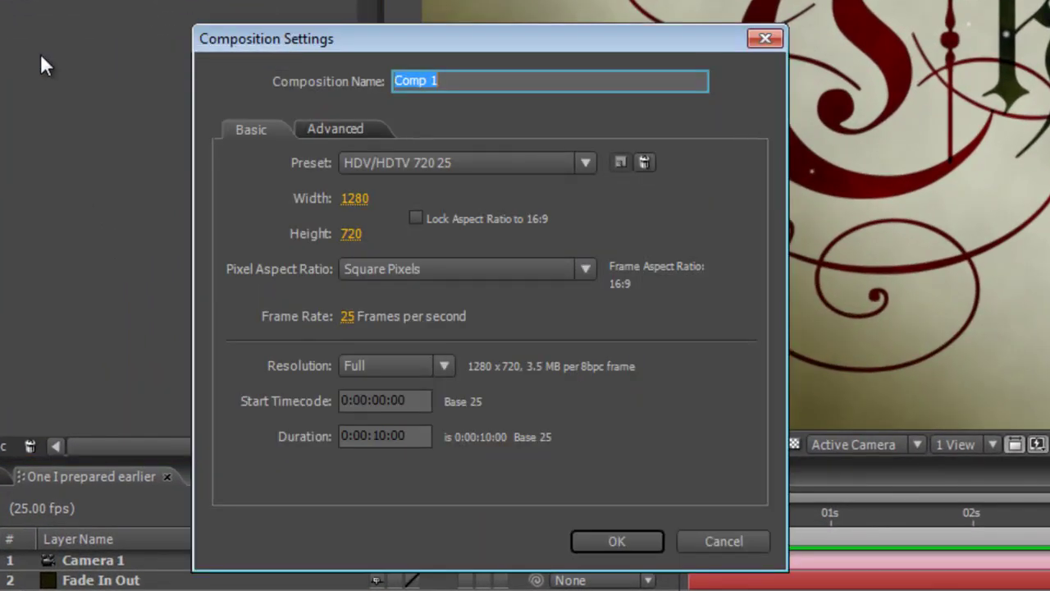
type("Parchment ")
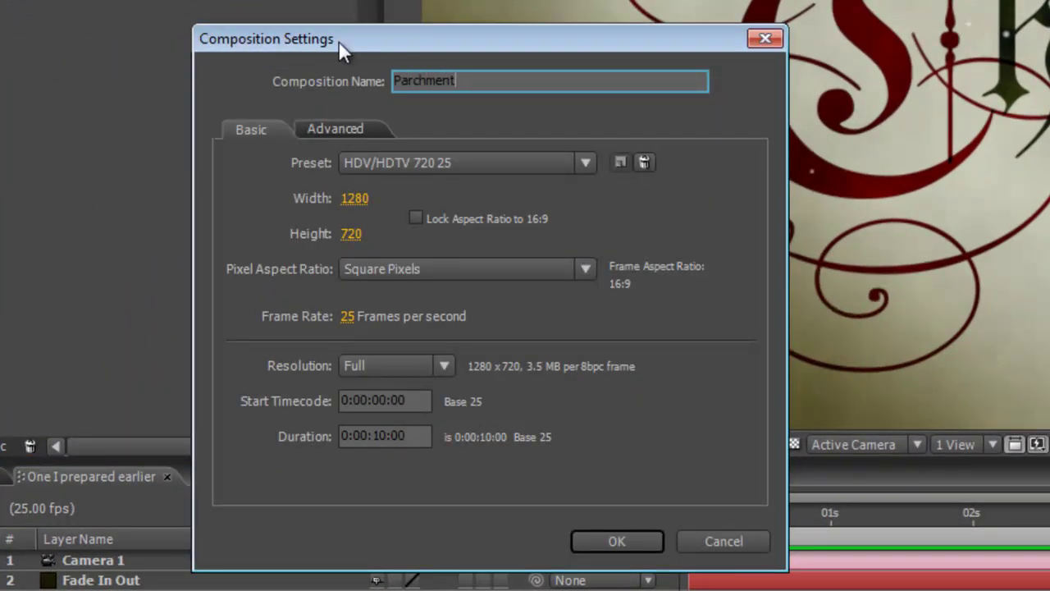
type("BG")
left_click(643, 541)
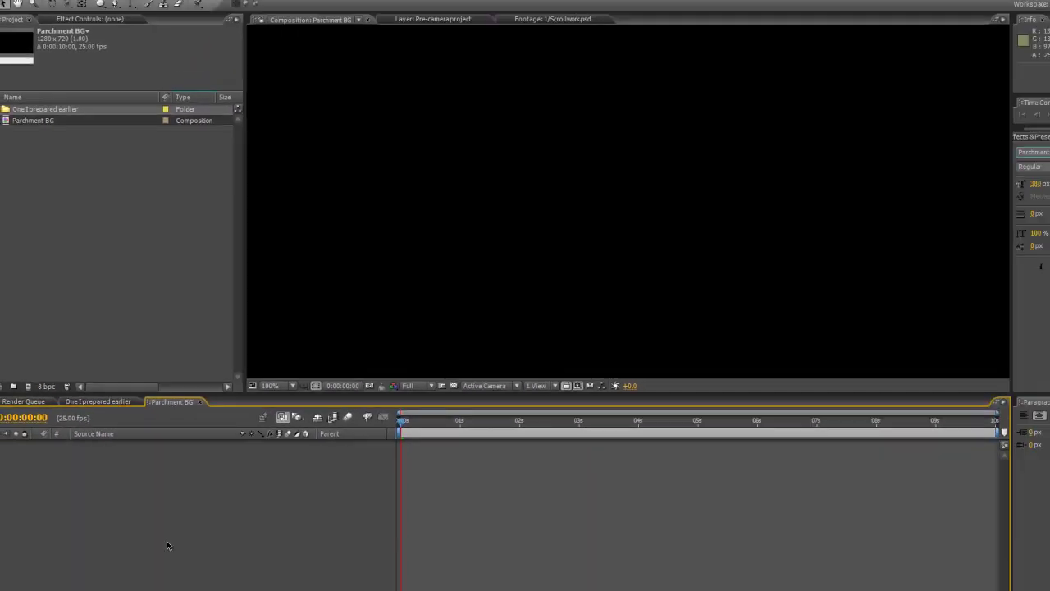
Add a pale yellow C8C8AB solid layer named Parchment Colour.
right_click(167, 488)
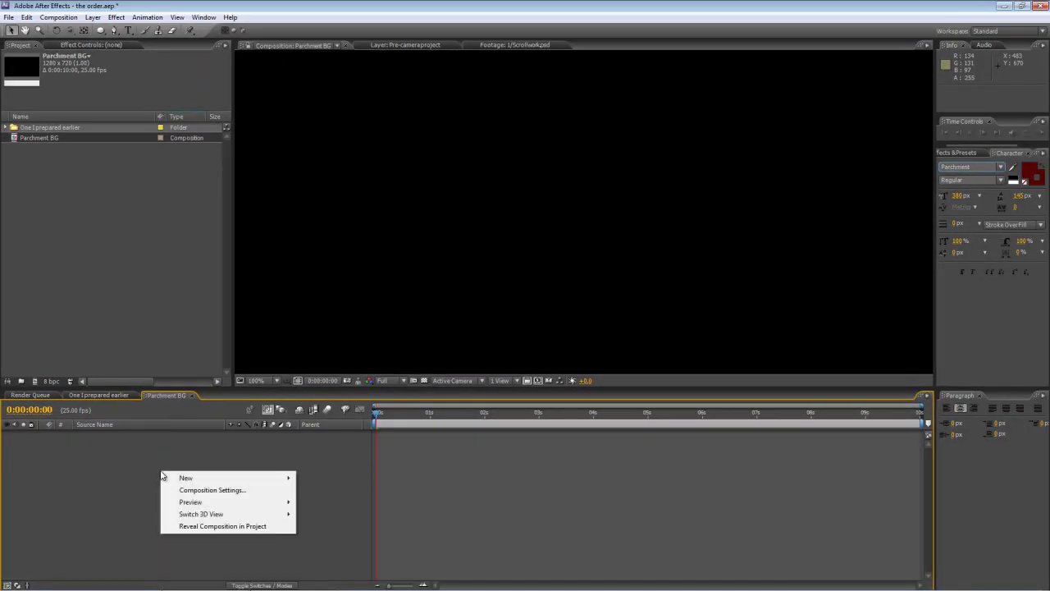
mouse_move(182, 477)
left_click(314, 501)
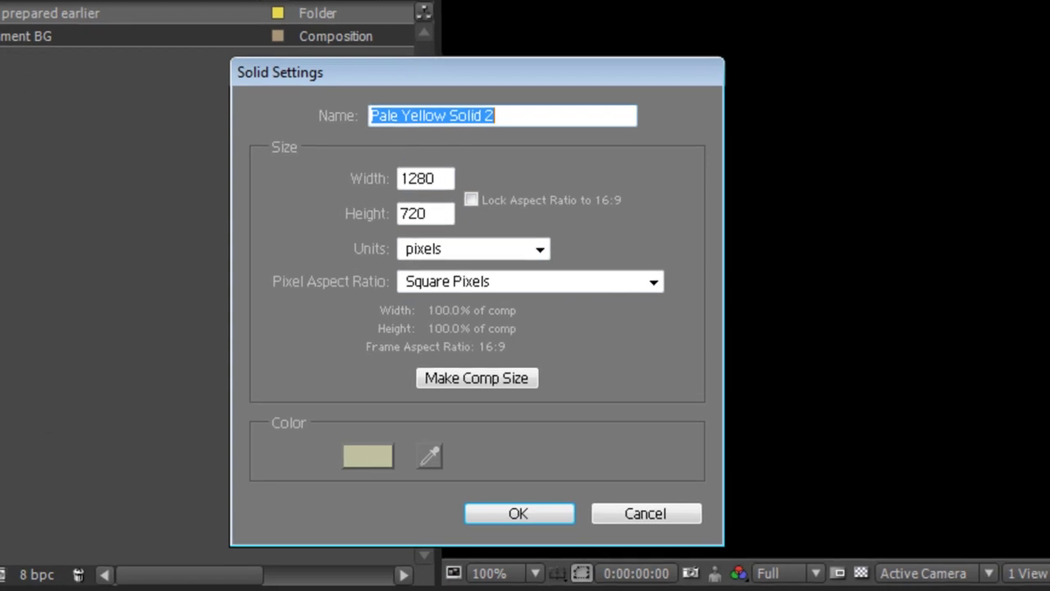
left_click(352, 456)
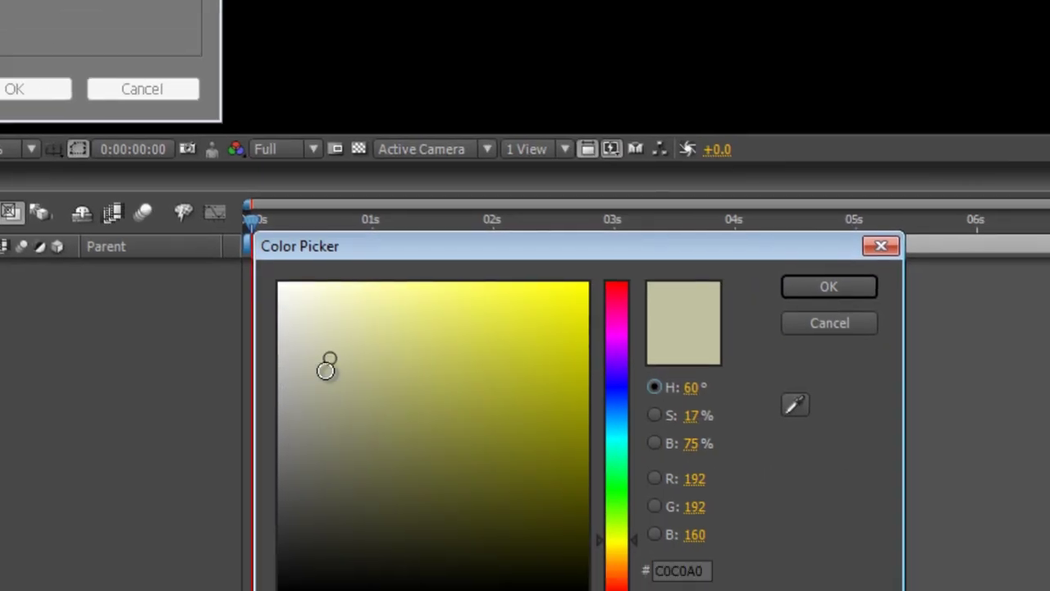
mouse_move(325, 369)
left_mouse_down()
mouse_move(333, 346)
mouse_move(321, 373)
mouse_move(323, 348)
left_mouse_up()
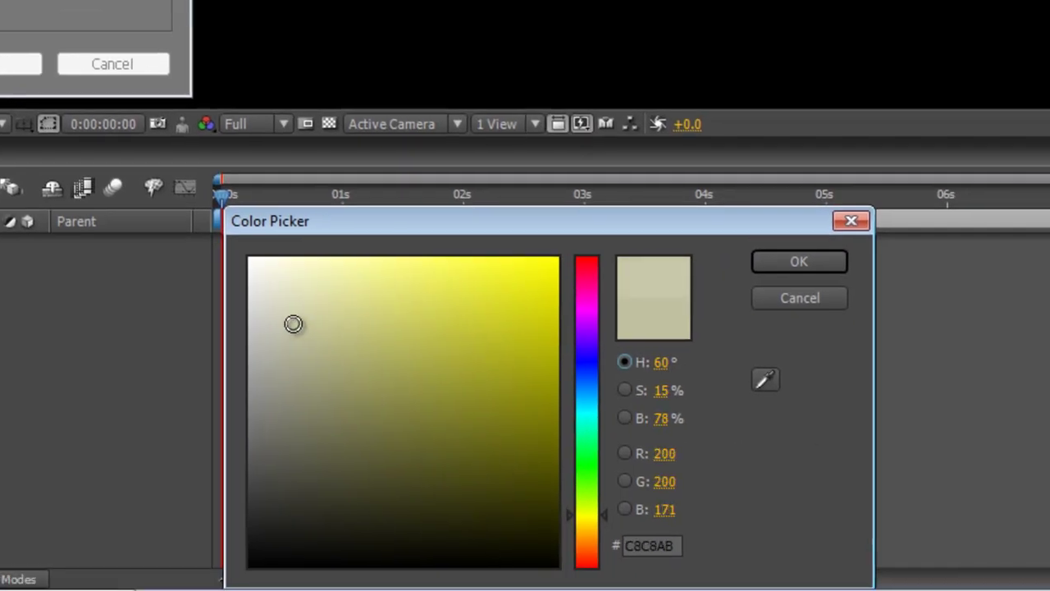
left_click(820, 267)
left_click_drag(502, 112, 235, 102)
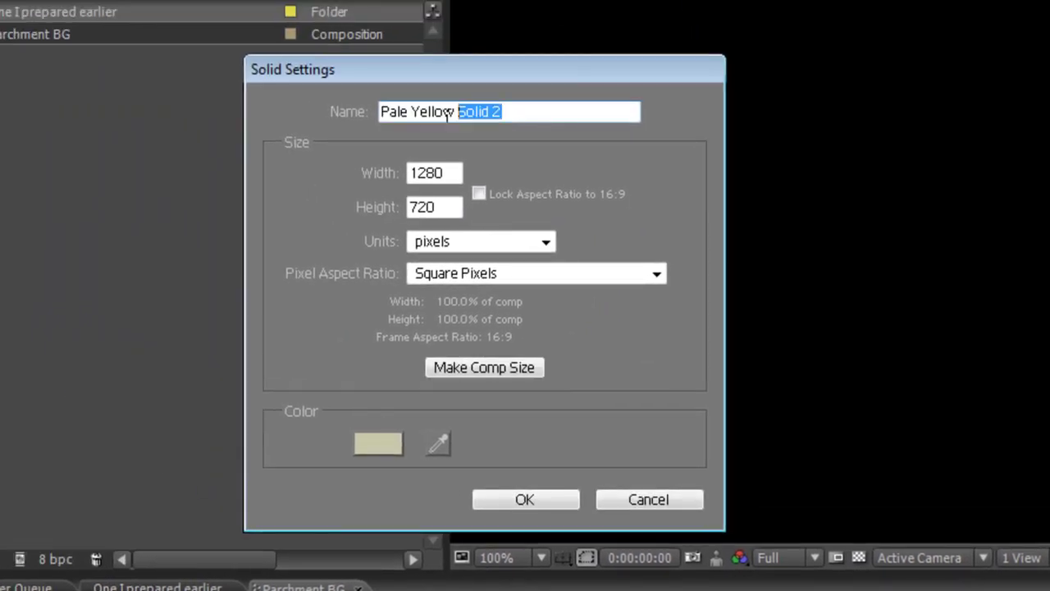
type("Parchmen")
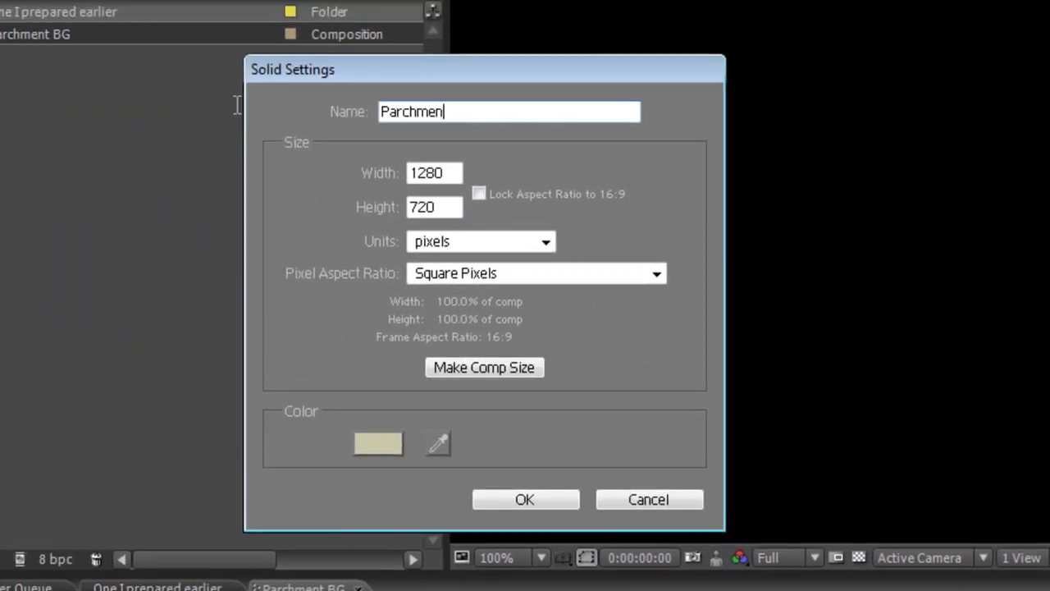
type("t COlou")
key("BackSpace")
key("BackSpace")
key("BackSpace")
key("BackSpace")
key("BackSpace")
type("olou")
left_click(525, 499)
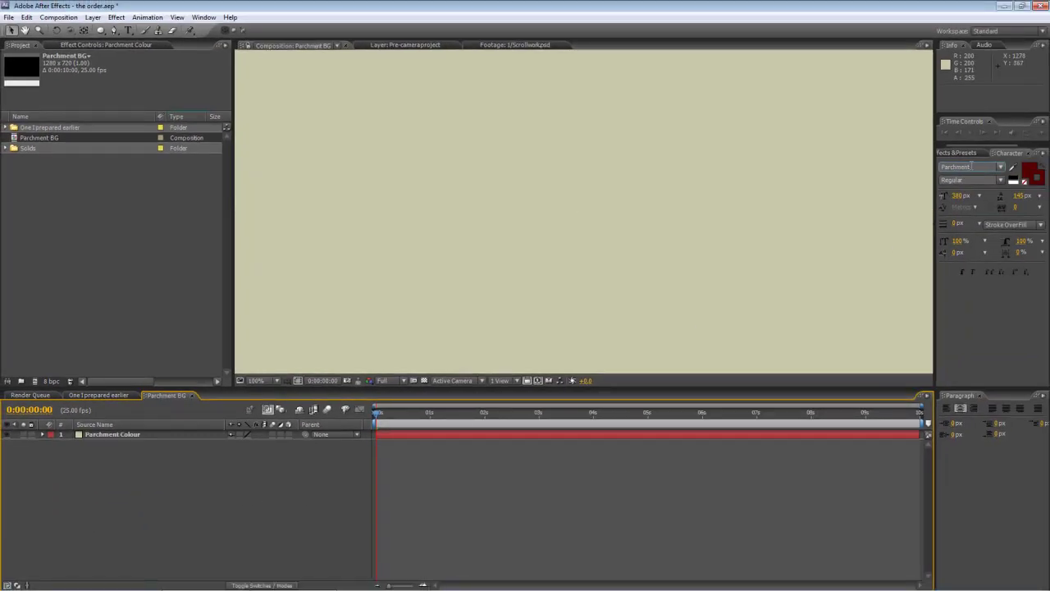
Search the effects for 'fractal' and apply Fractal Noise to the Parchment Colour solid.
left_click(952, 154)
left_click_drag(986, 163, 908, 167)
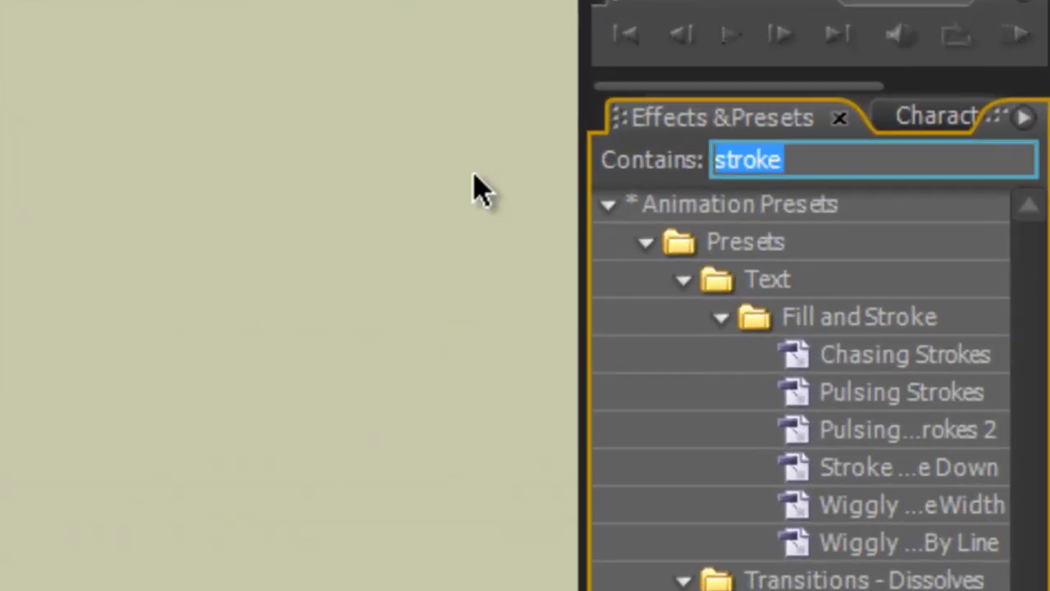
type("fractal")
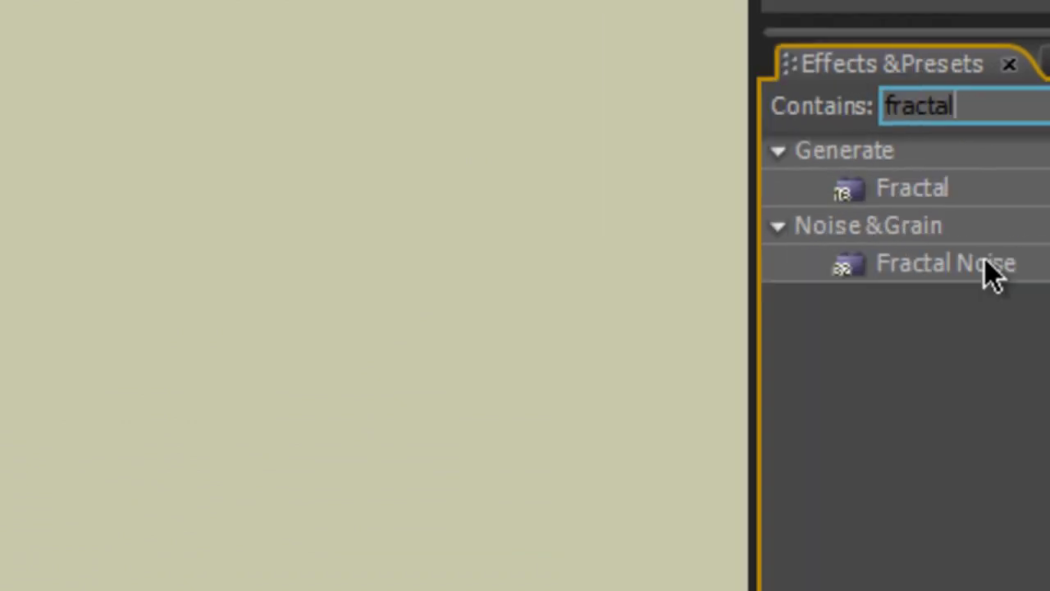
left_click_drag(816, 316, 433, 299)
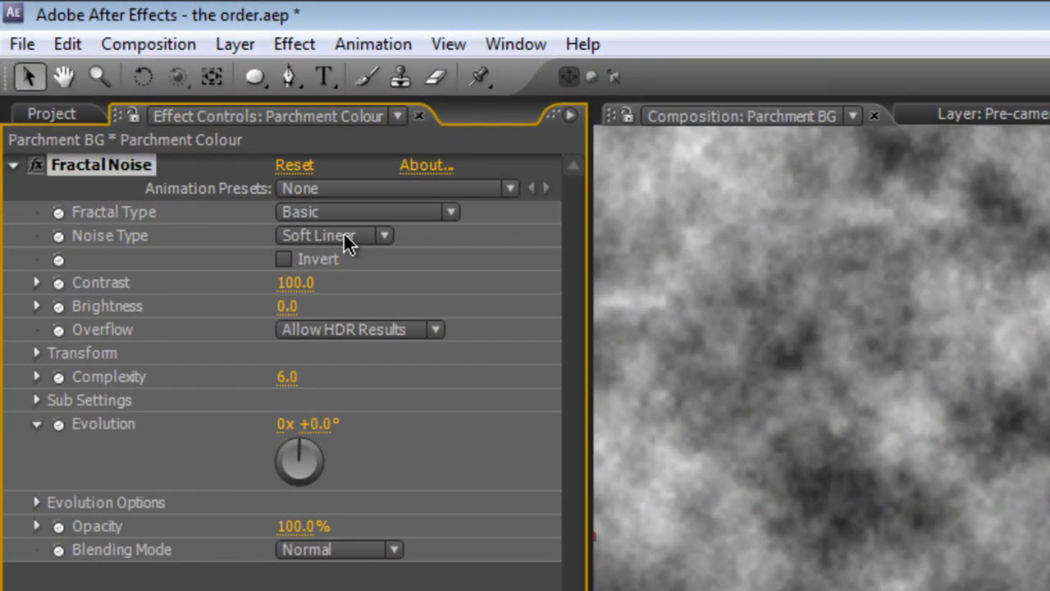
Set the Fractal Noise type to Spline, Contrast to 50, and change its blending mode.
left_click(343, 231)
left_click(354, 270)
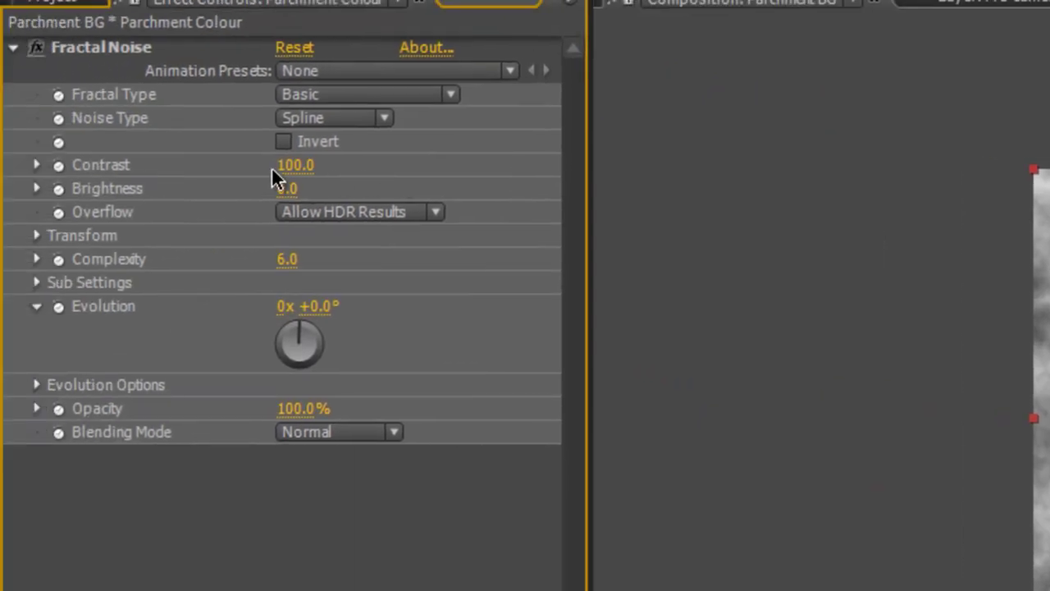
left_click(297, 166)
type("50")
key("Return")
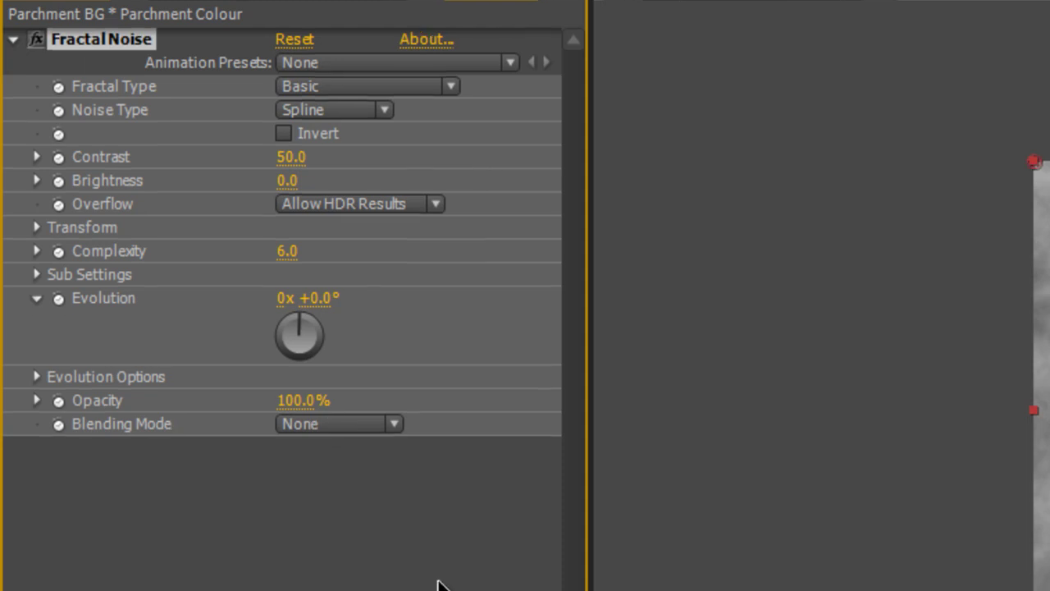
left_click(355, 429)
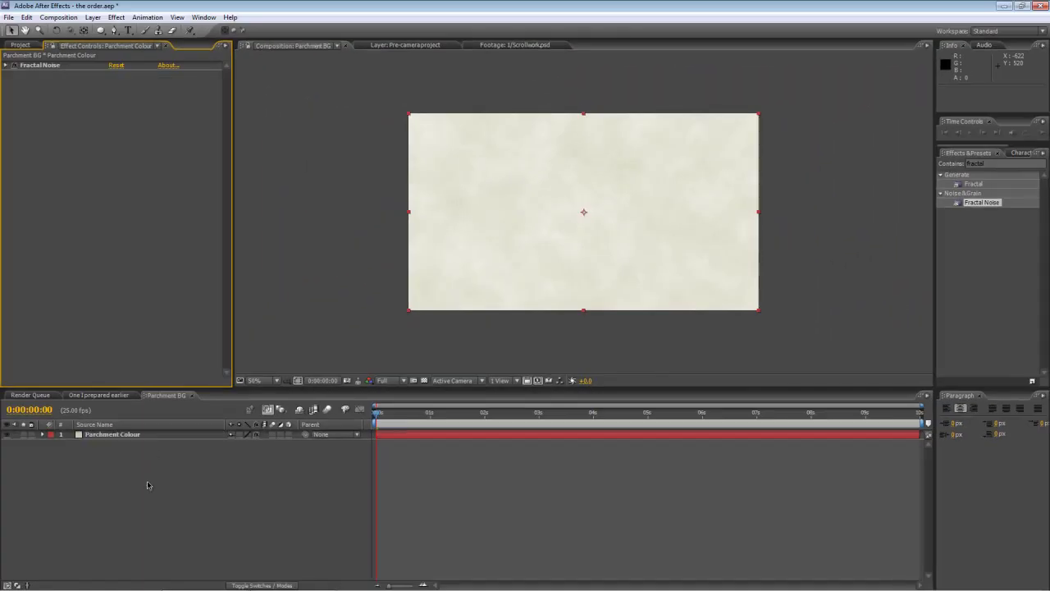
left_click(148, 485)
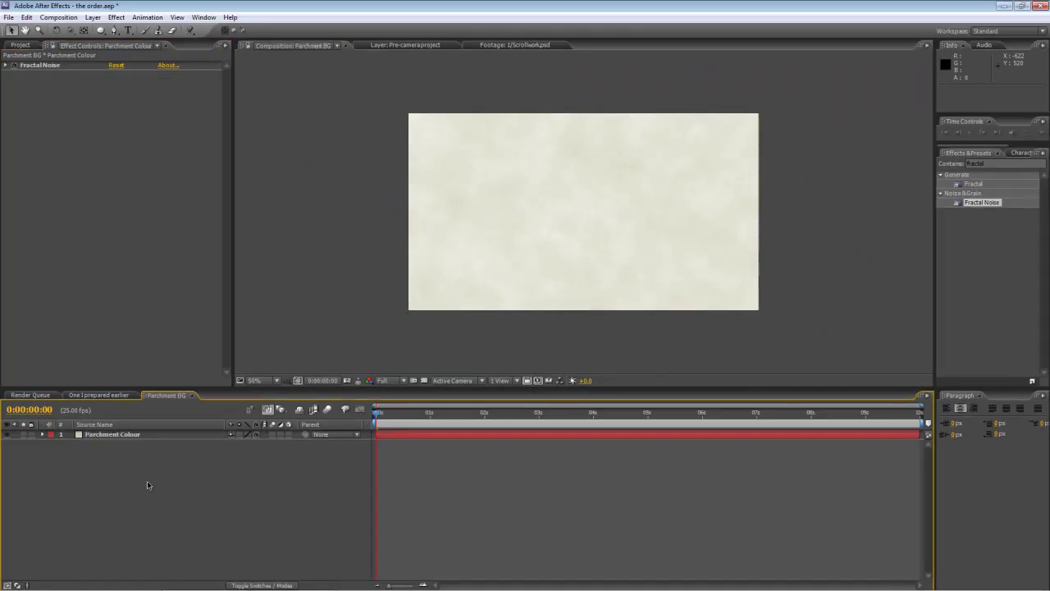
Create a new composition named Wax Border.
left_click(18, 45)
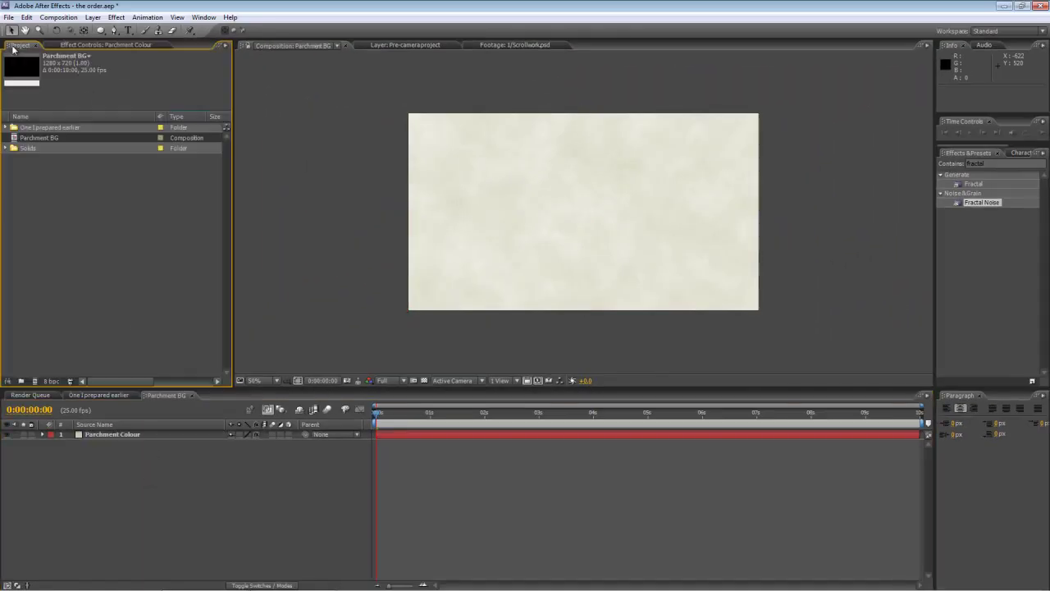
right_click(39, 196)
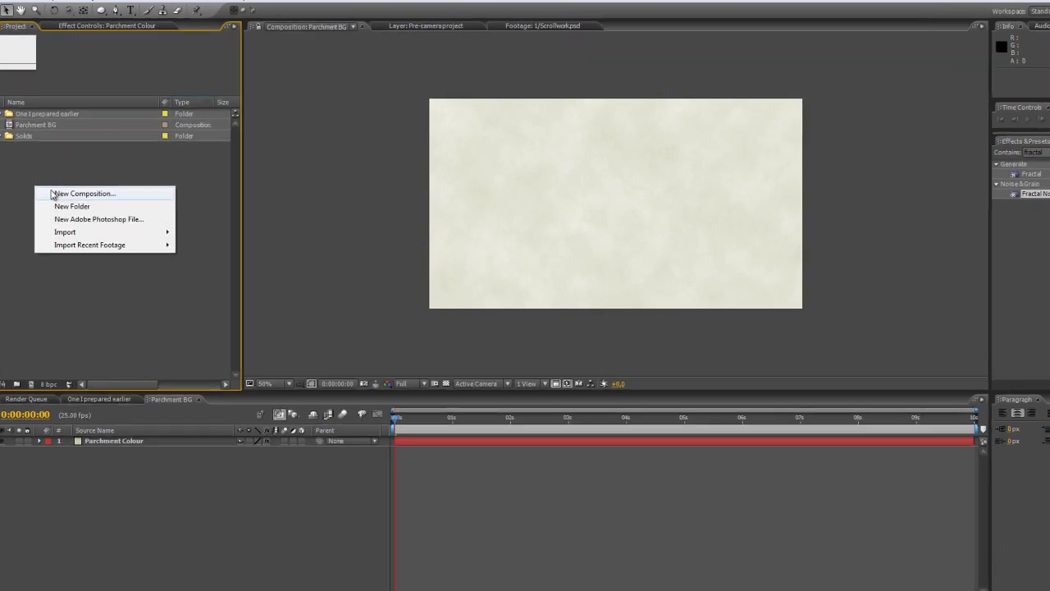
left_click(64, 192)
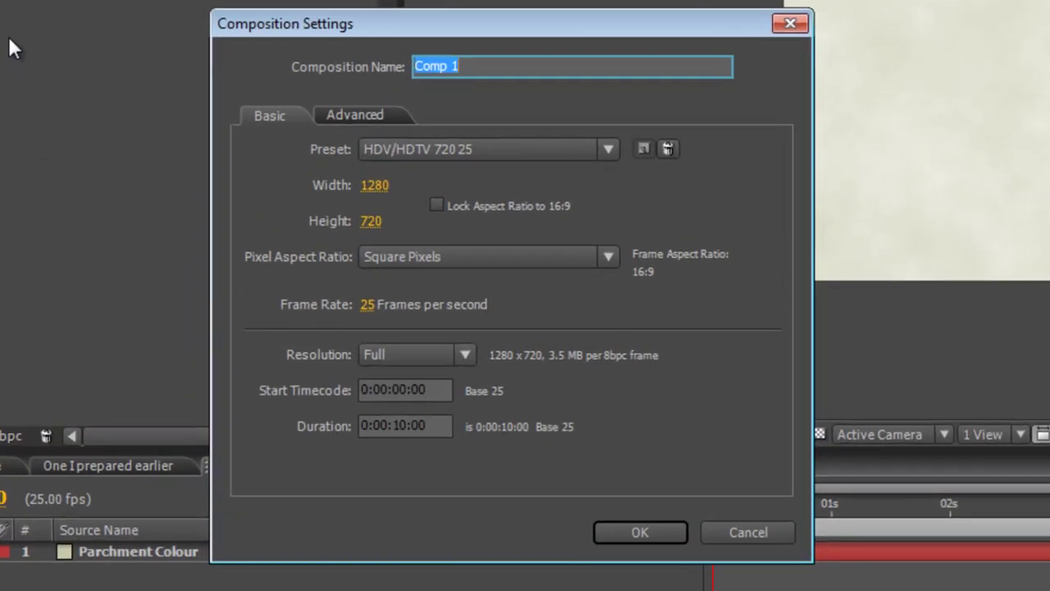
type("Wa")
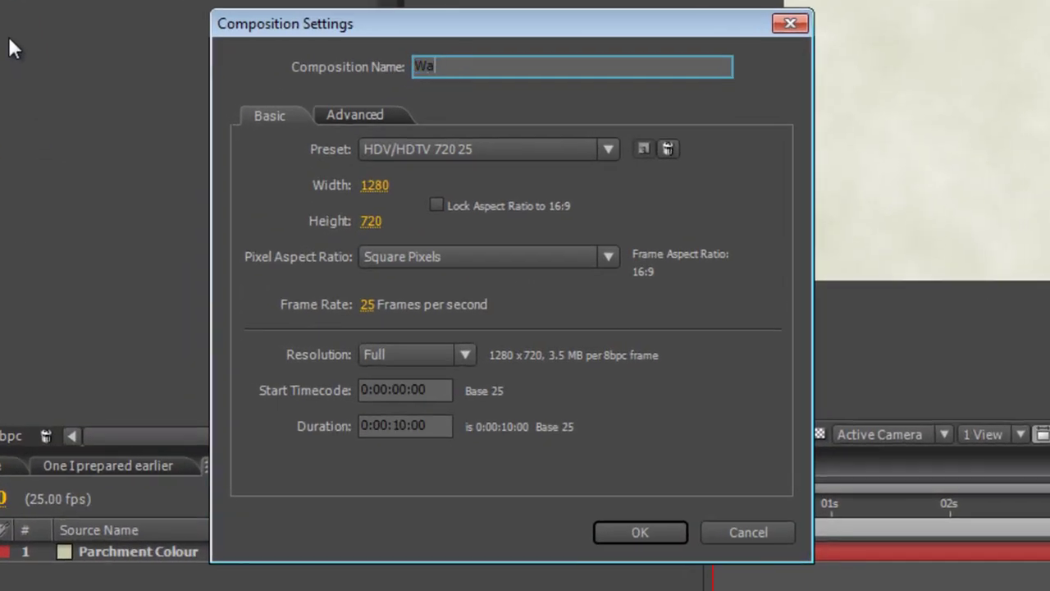
type("x Border")
left_click(651, 530)
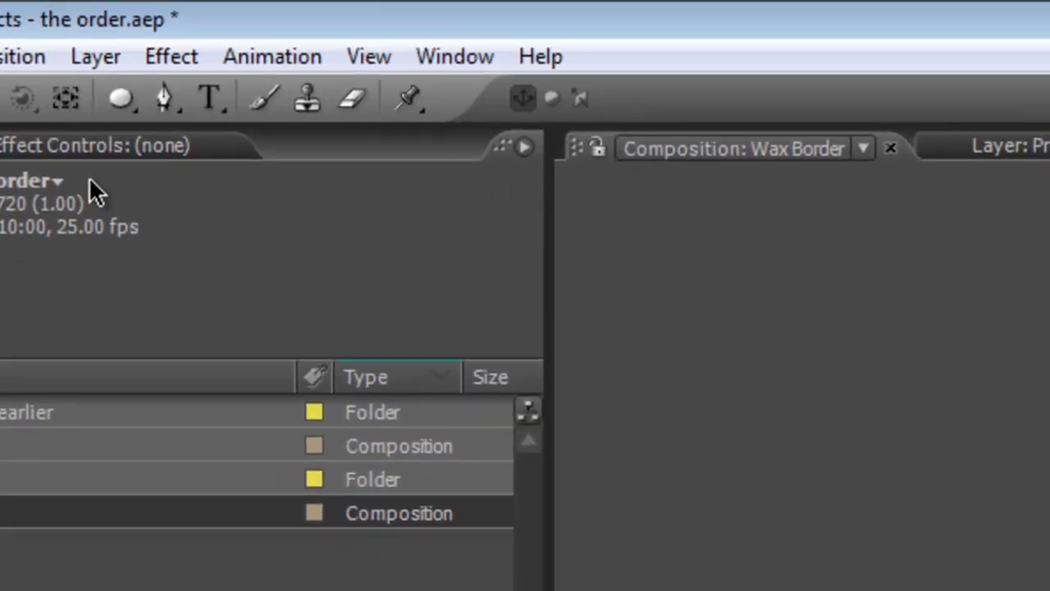
Set the Ellipse tool to no fill and a solid colour stroke of 100 px.
left_click_drag(117, 98, 227, 179)
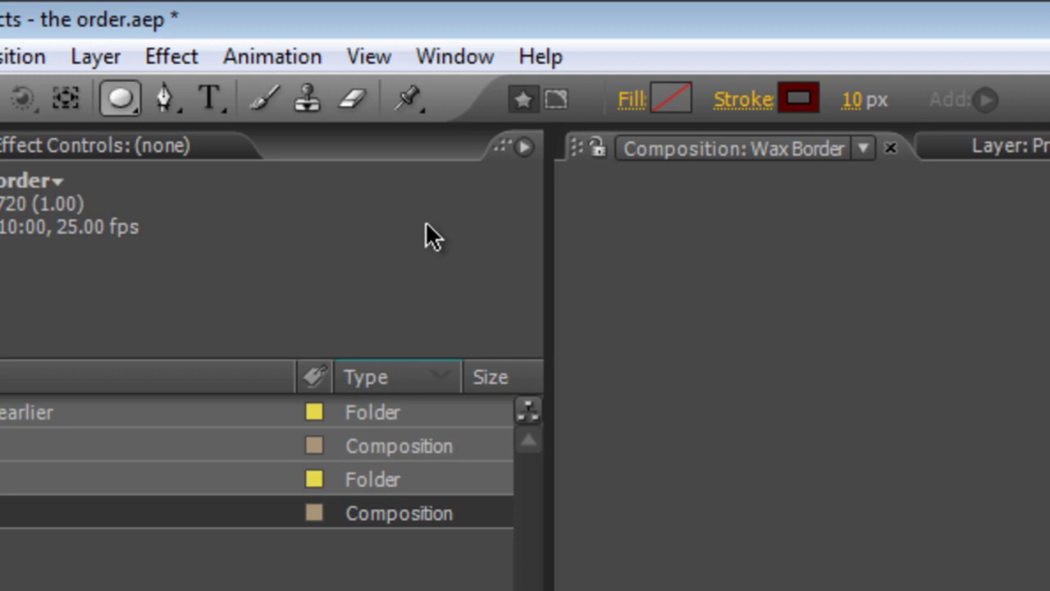
left_click(685, 104)
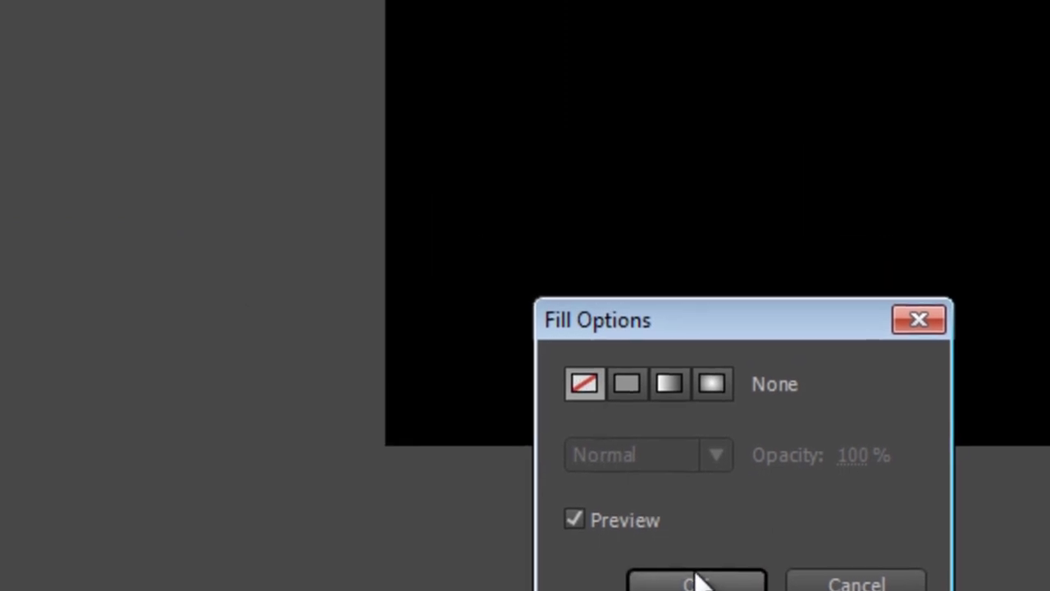
left_click(540, 426)
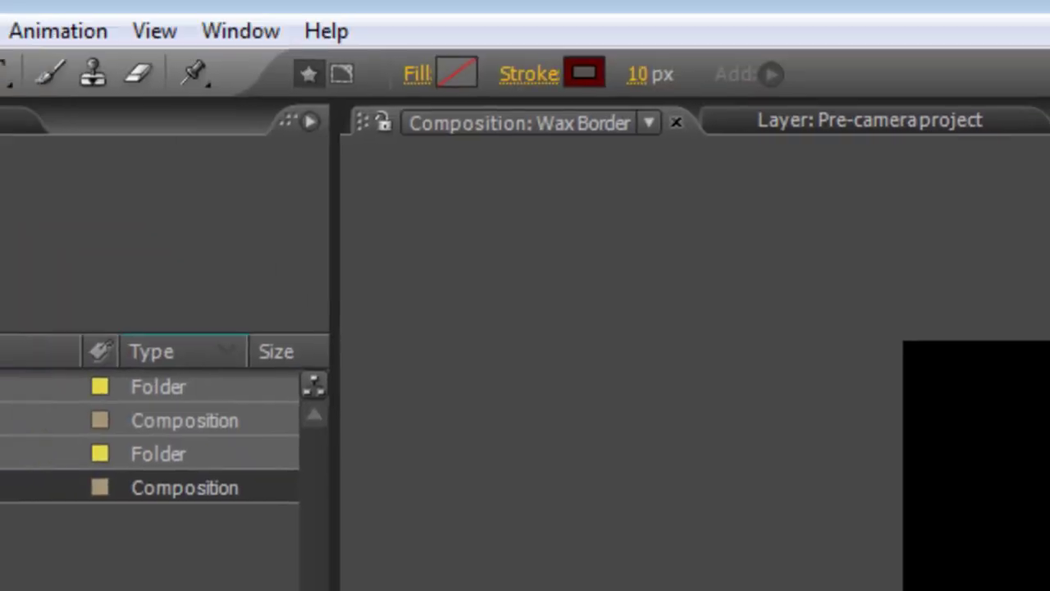
left_click(557, 107)
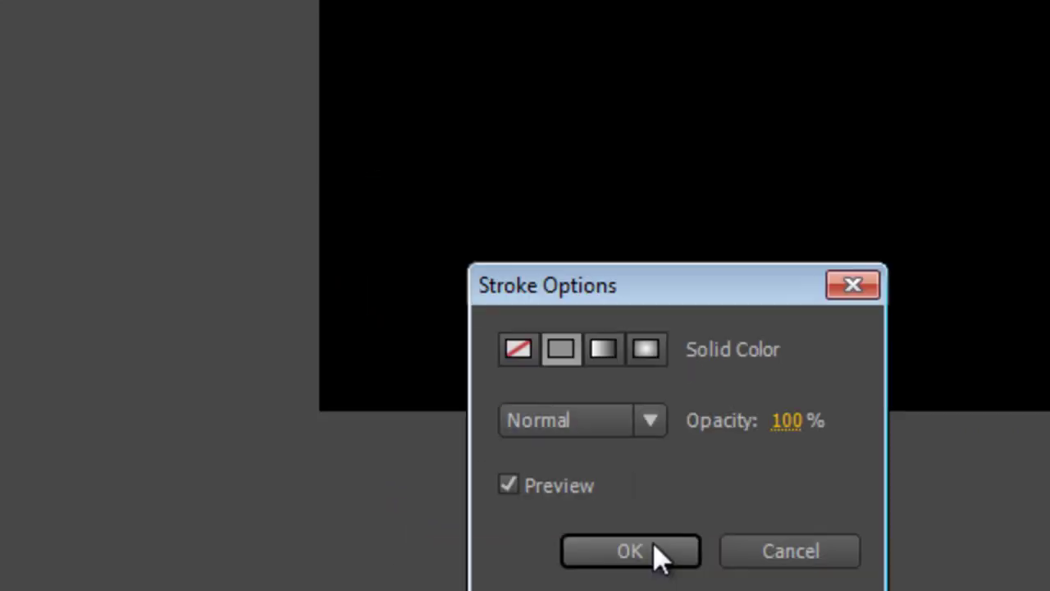
left_click(488, 421)
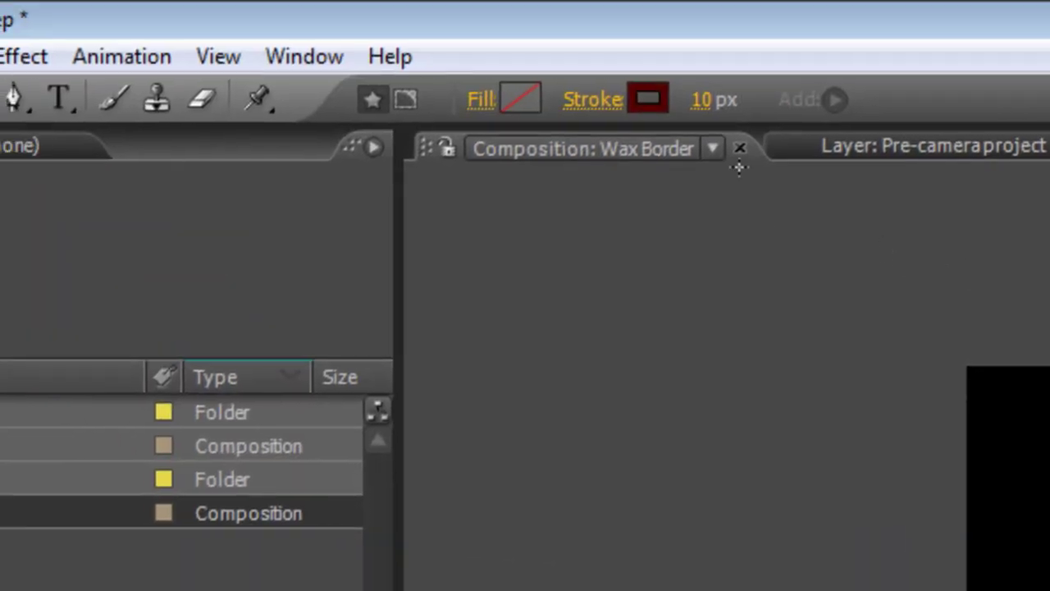
mouse_move(710, 110)
left_mouse_down()
mouse_move(696, 106)
mouse_move(847, 97)
left_mouse_up()
left_click(693, 98)
type("100")
key("Return")
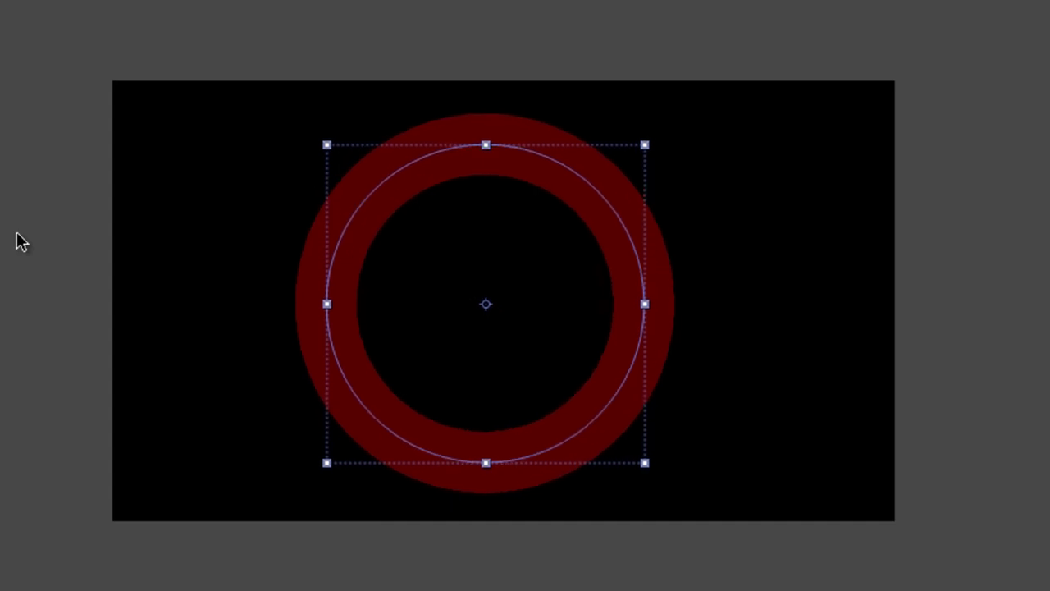
Apply Roughen Edges to the ring, thicken its Border and slightly enlarge its Scale.
key("super+shift+a")
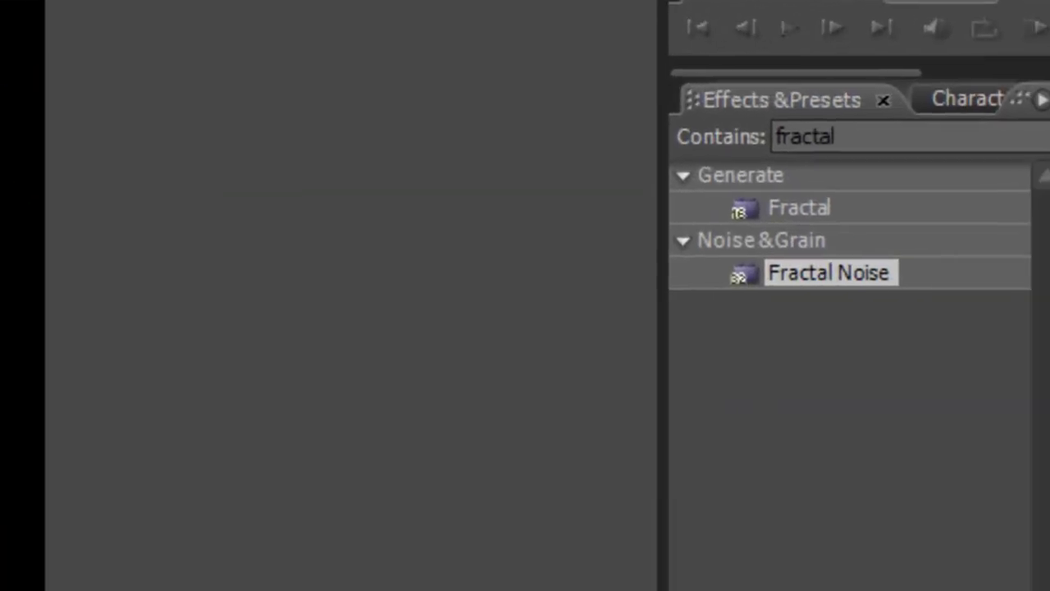
left_click(862, 134)
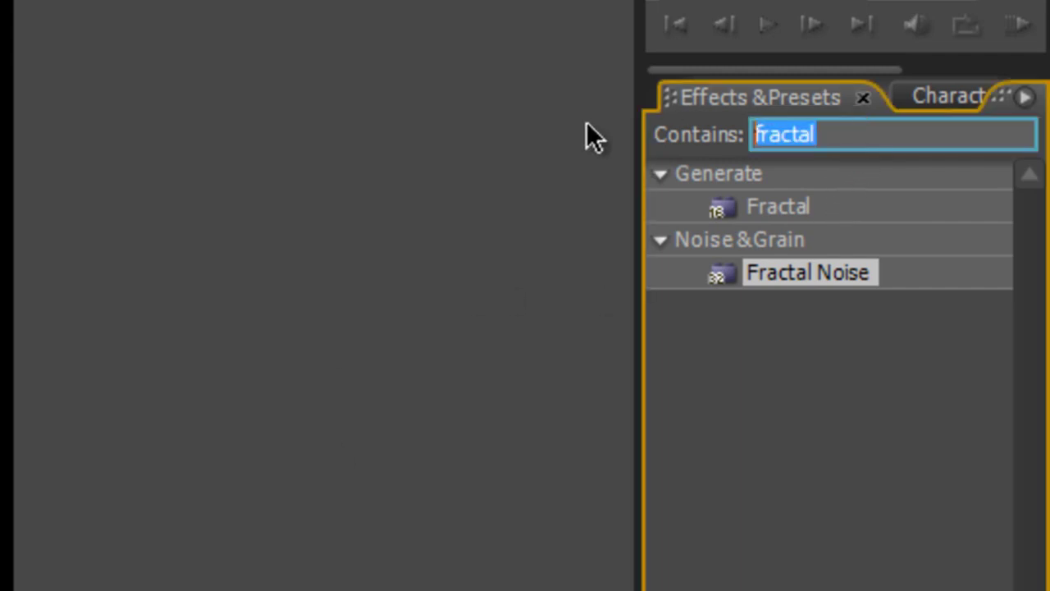
type("roughen")
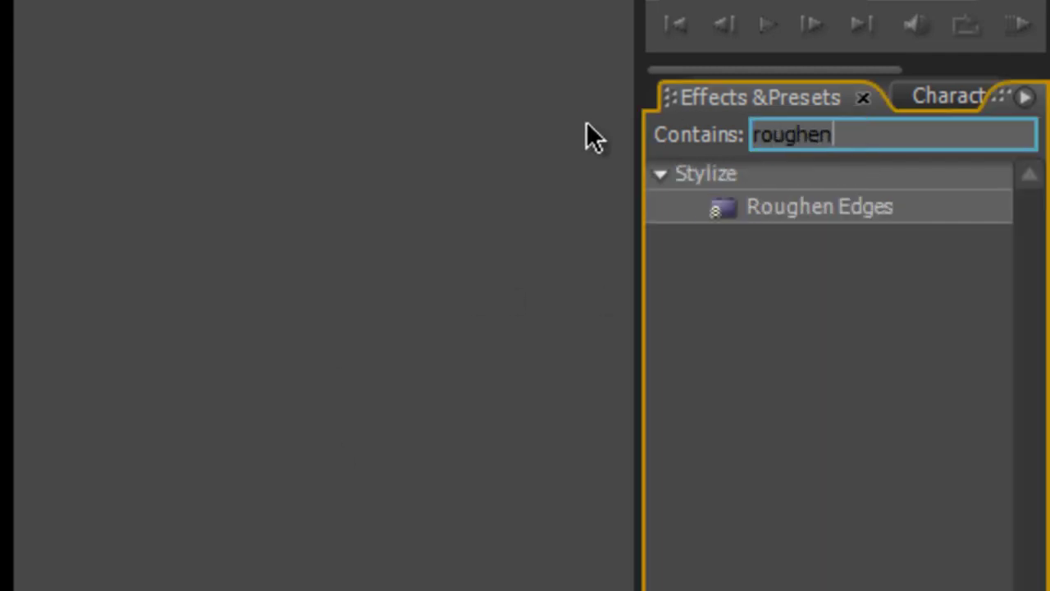
left_click_drag(916, 198, 351, 174)
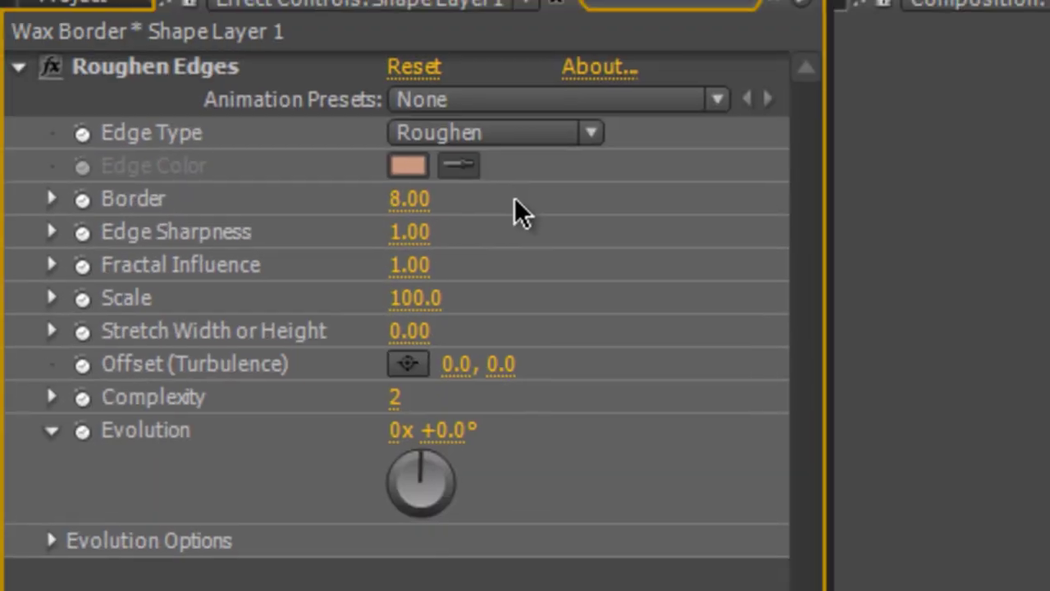
left_click_drag(413, 205, 582, 198)
left_click(413, 198)
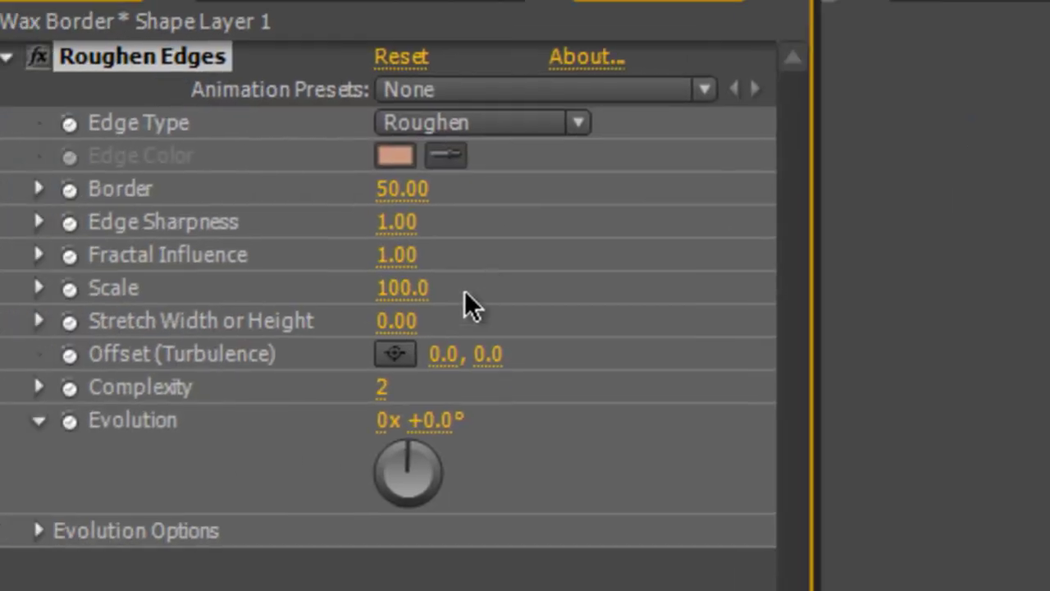
left_click_drag(394, 293, 1049, 267)
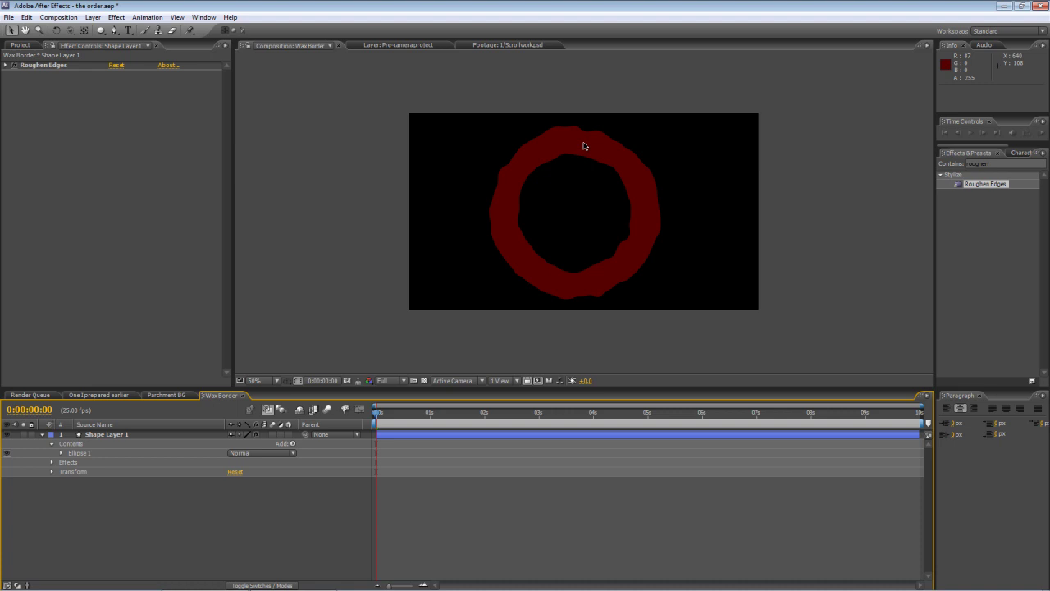
Create a Wax Seal composition and drag the Wax Border comp into its timeline.
left_click(20, 46)
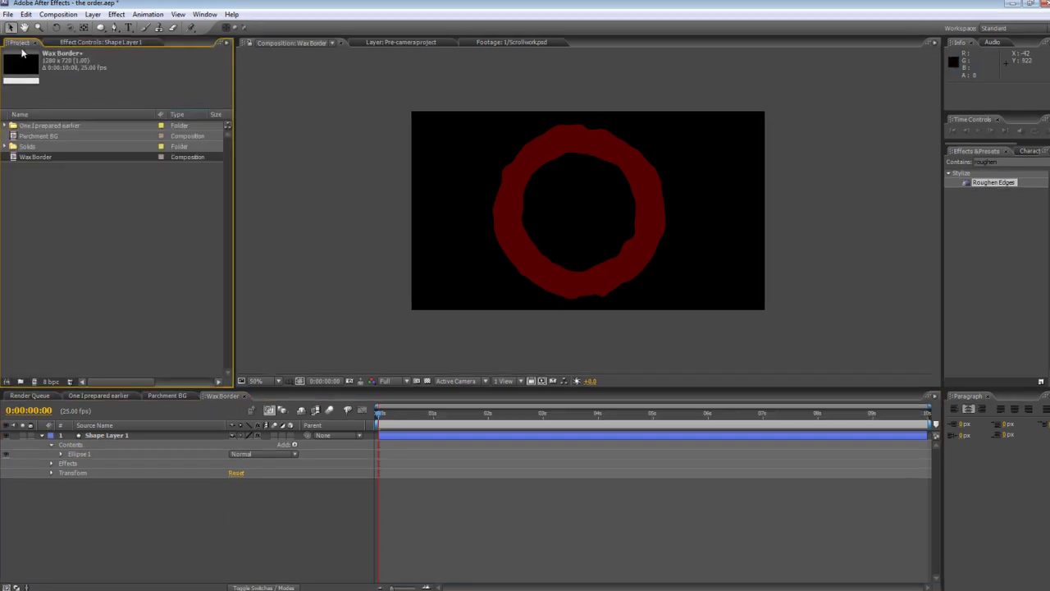
right_click(64, 198)
left_click(83, 205)
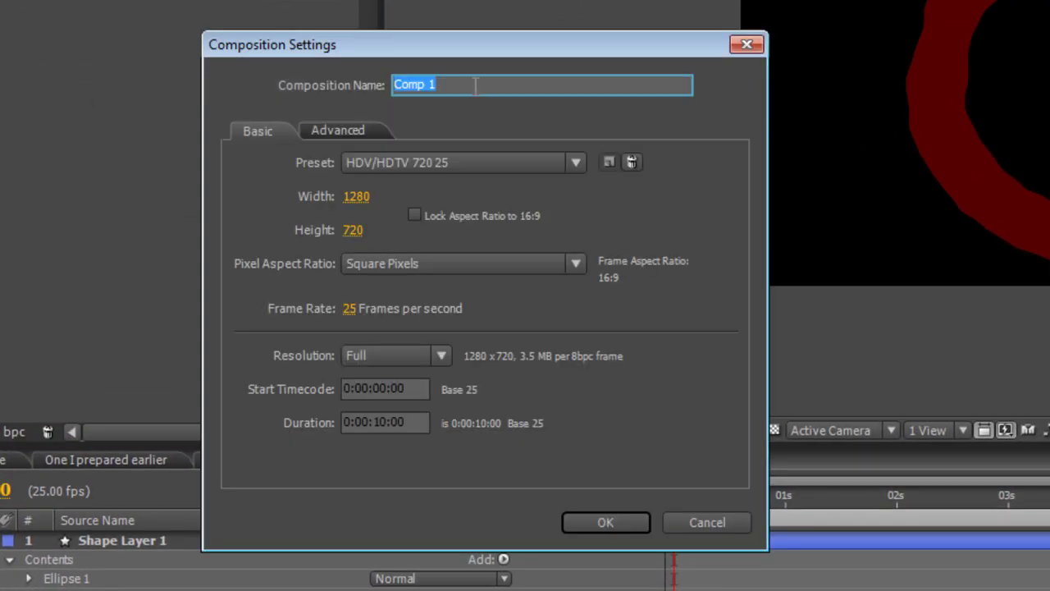
type("Wax Seal")
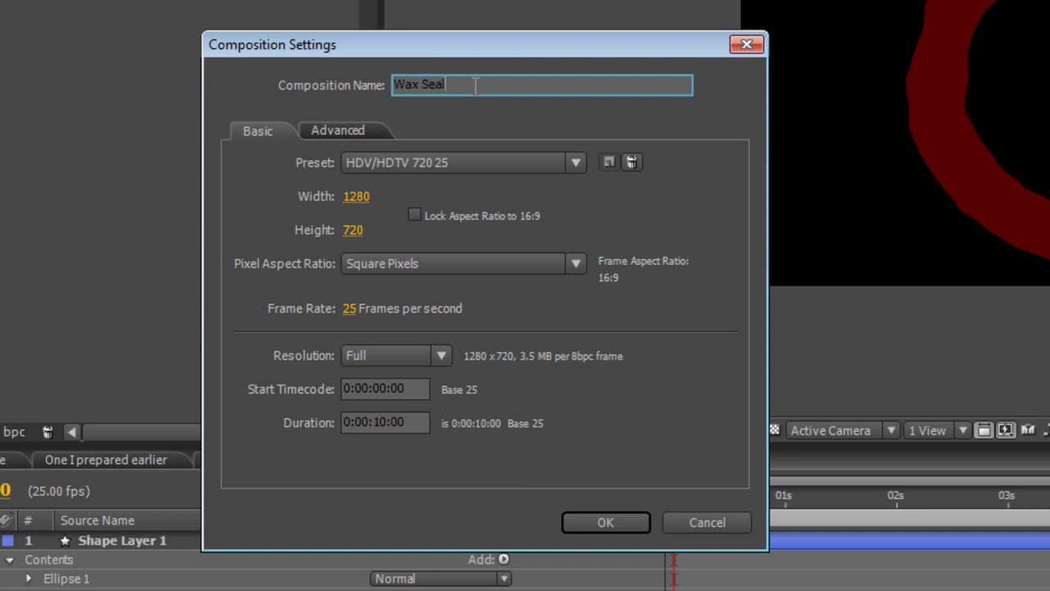
left_click(593, 526)
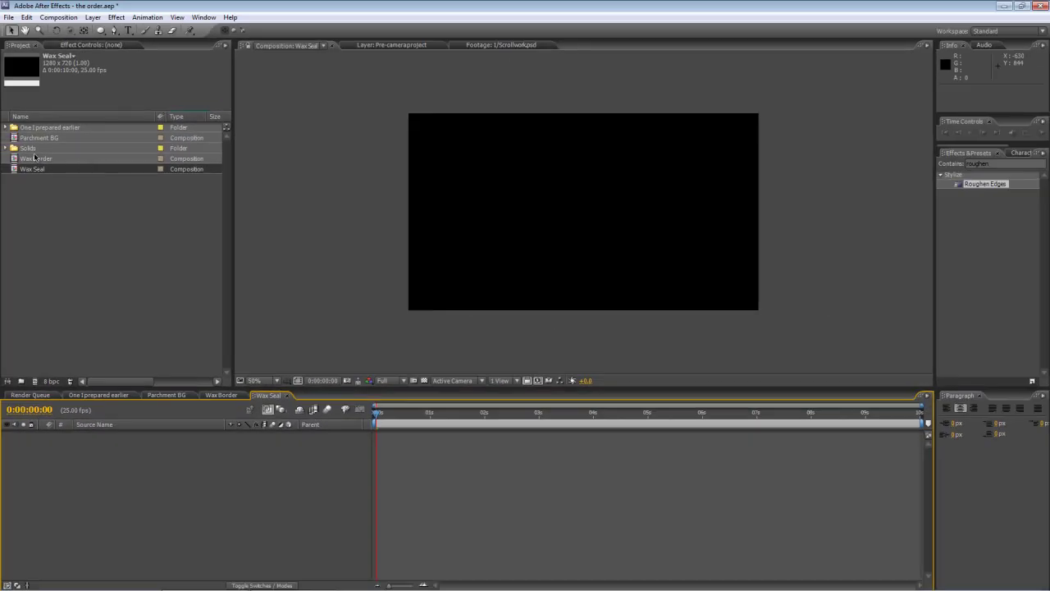
left_click_drag(34, 156, 123, 463)
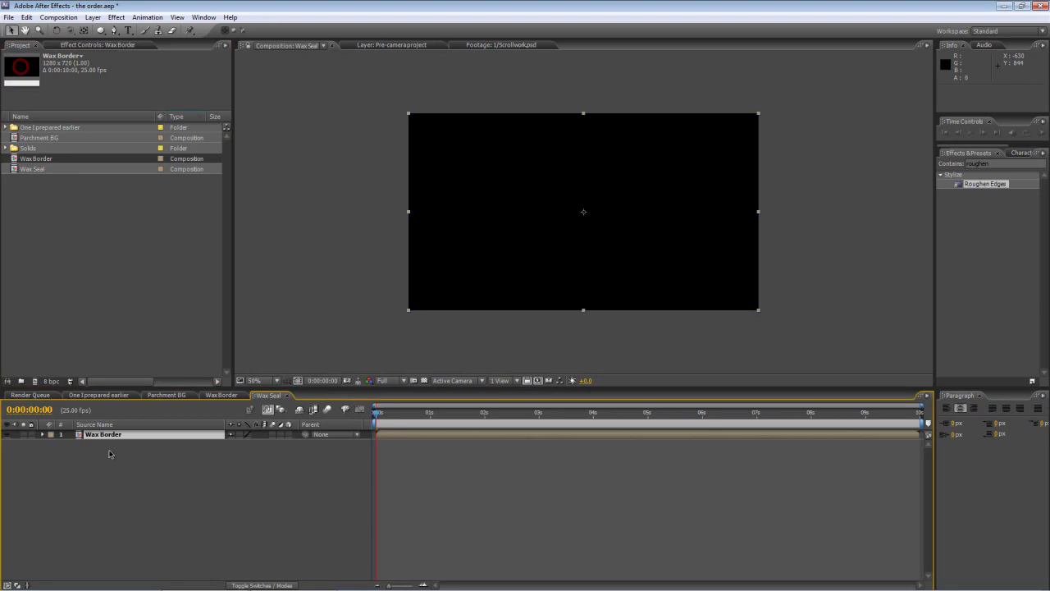
left_click(130, 497)
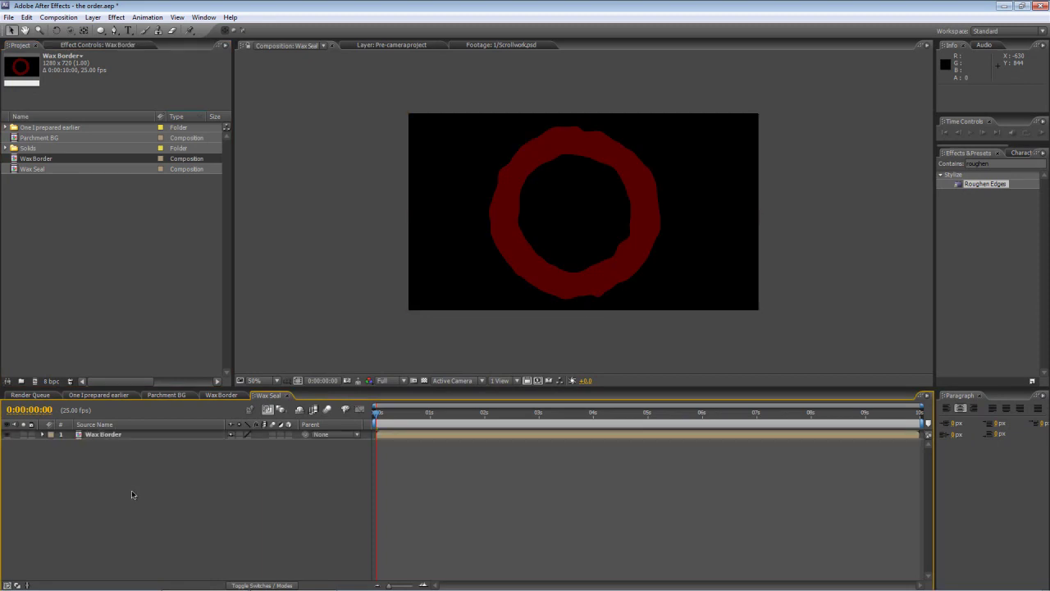
Draw an ellipse mask on Wax Border, set it to Subtract, and shrink it inside the ring.
left_click(123, 438)
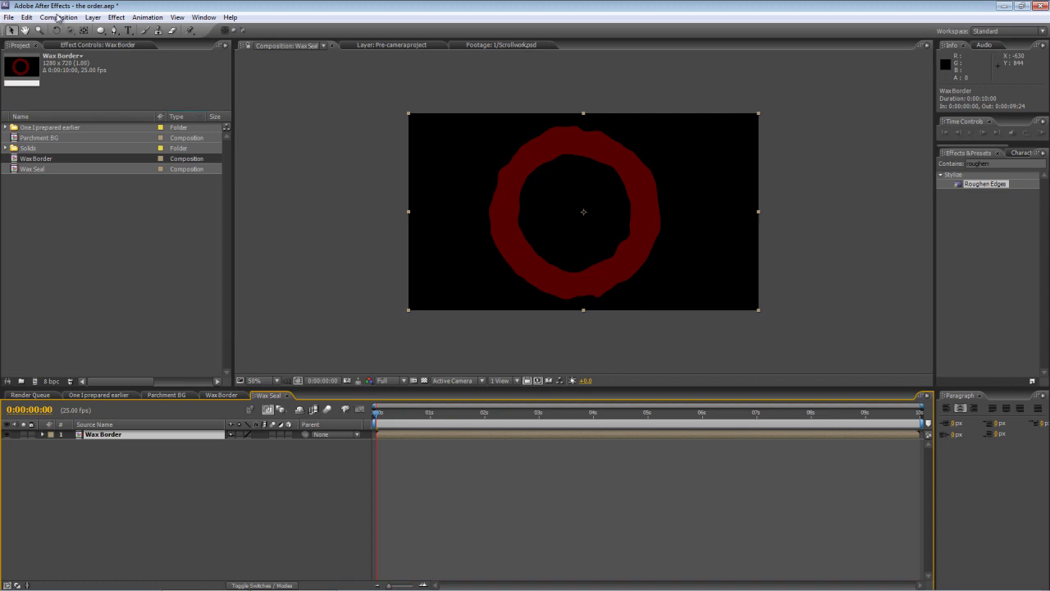
left_click(101, 31)
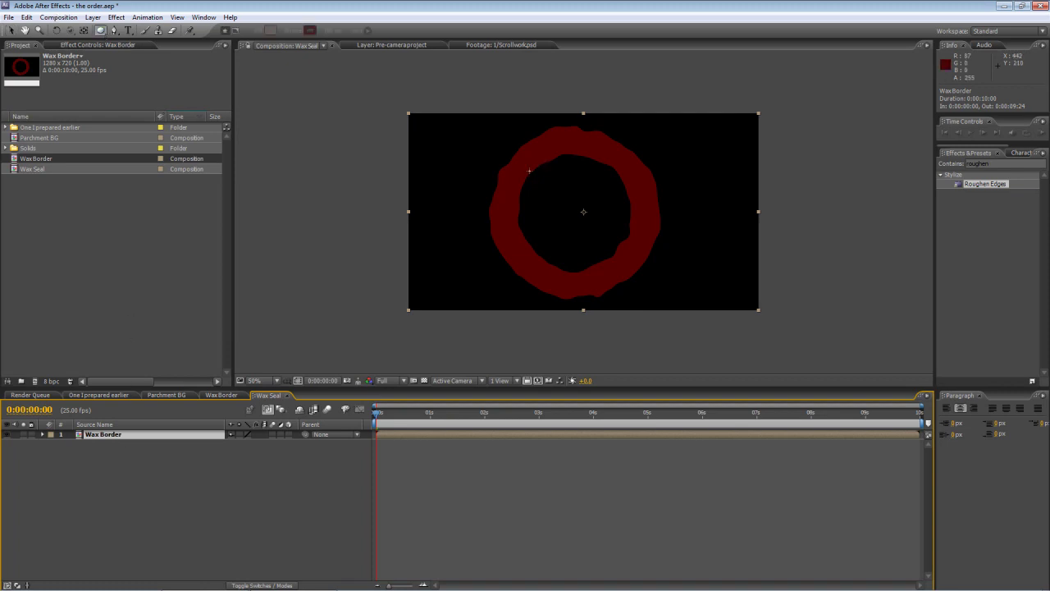
left_click_drag(499, 146, 634, 266)
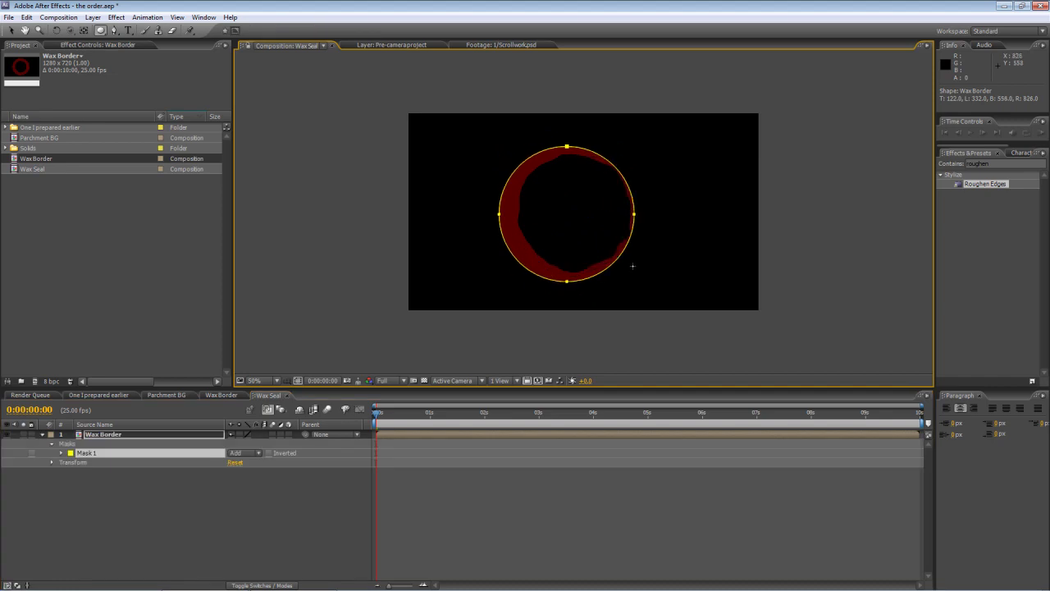
left_click(238, 454)
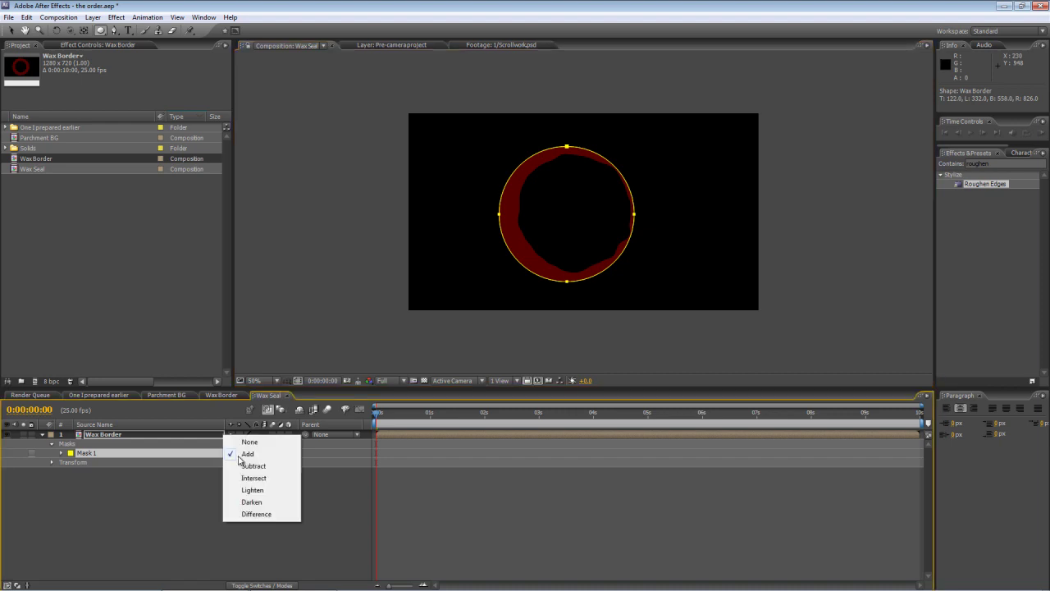
left_click(261, 466)
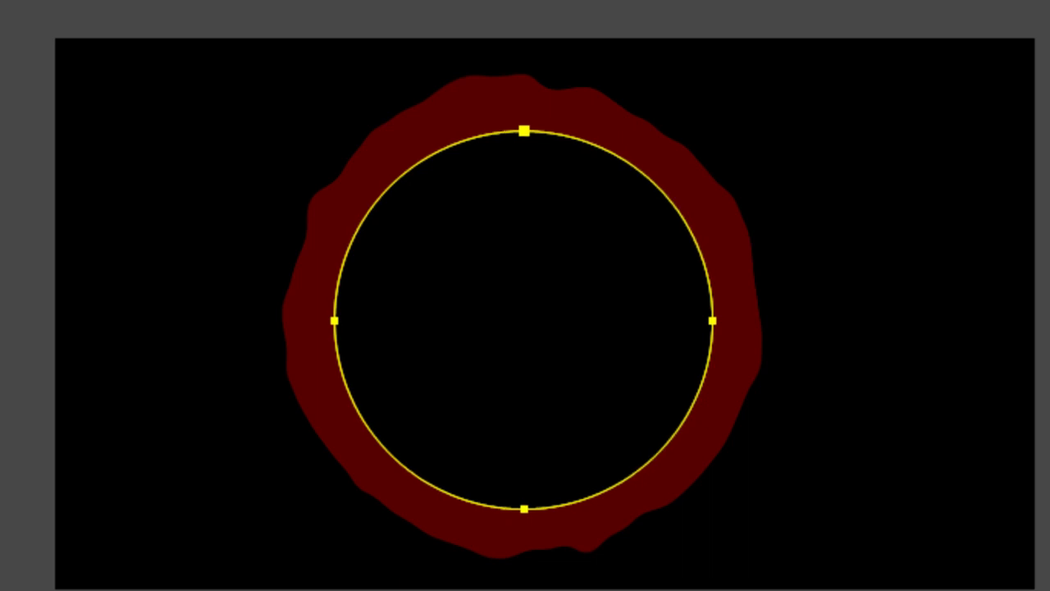
key("ctrl+t")
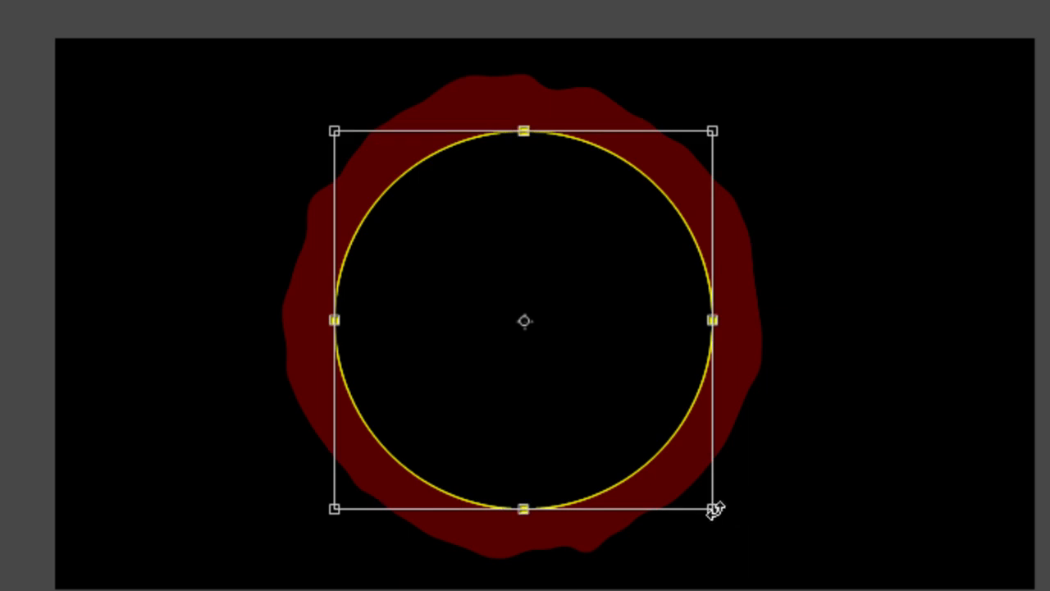
left_click_drag(712, 508, 686, 480)
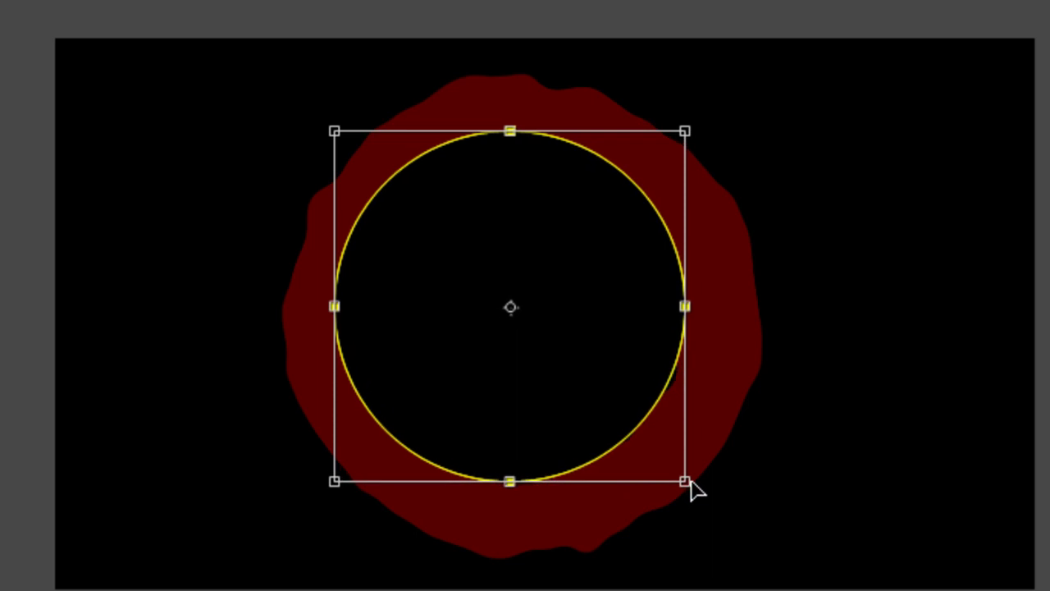
key("Return")
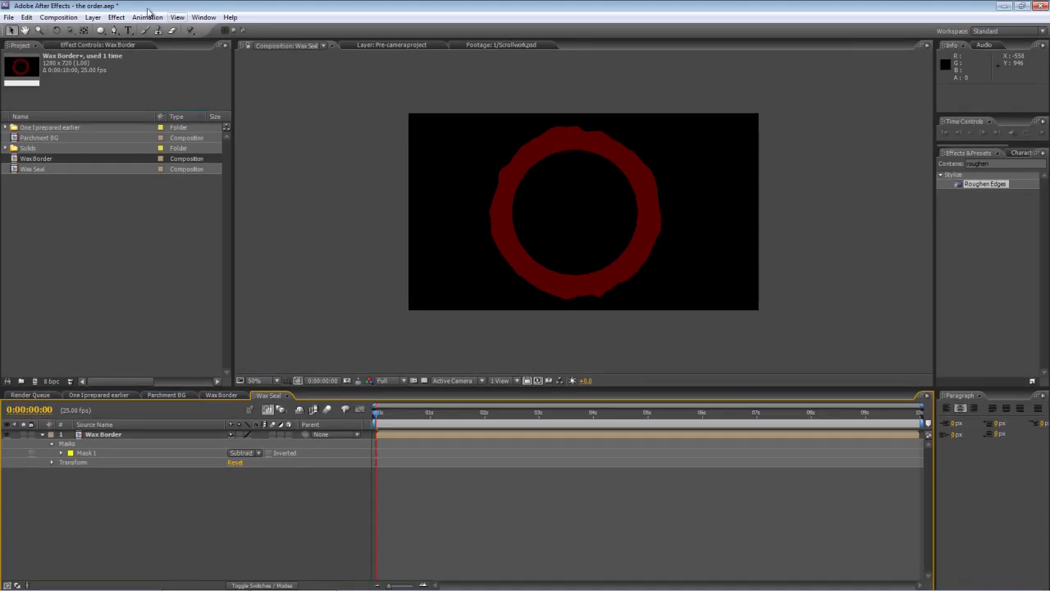
Set the Ellipse tool to a solid fill sampled from the ring's dark red, with no stroke.
left_click(100, 30)
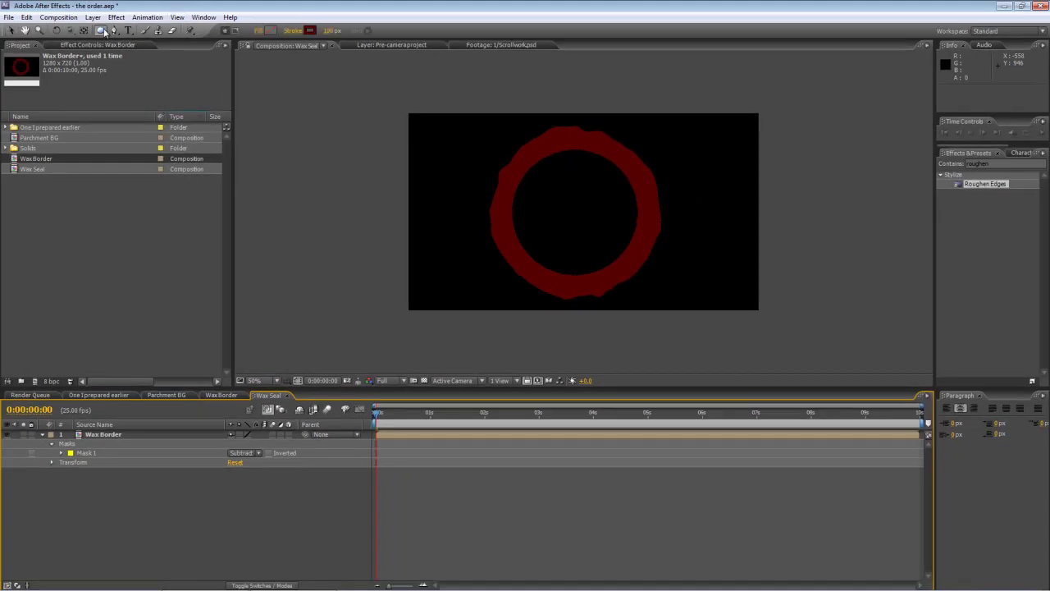
left_click(259, 31)
left_click(483, 290)
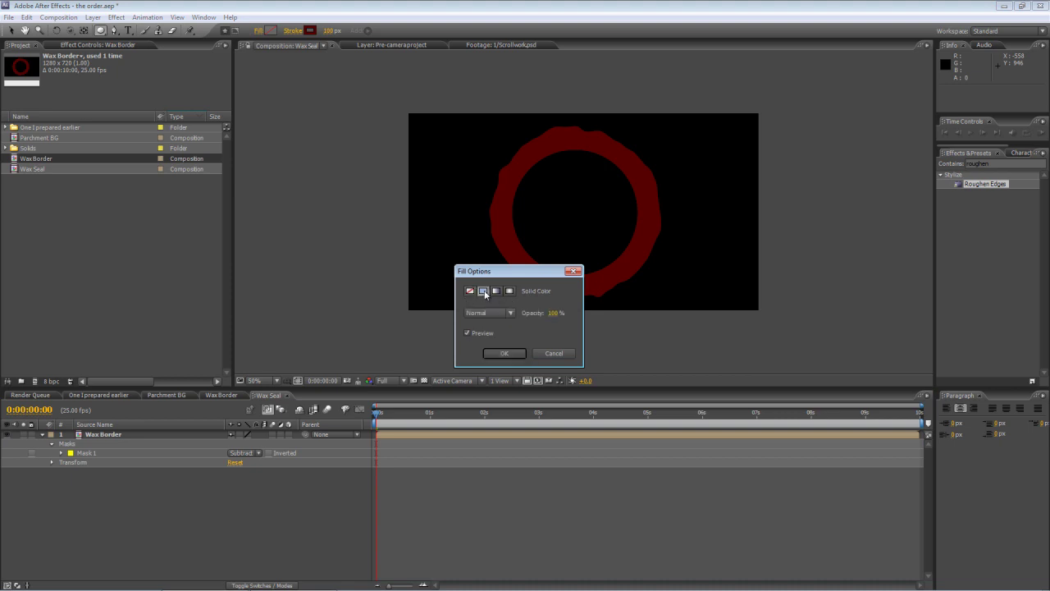
left_click(504, 353)
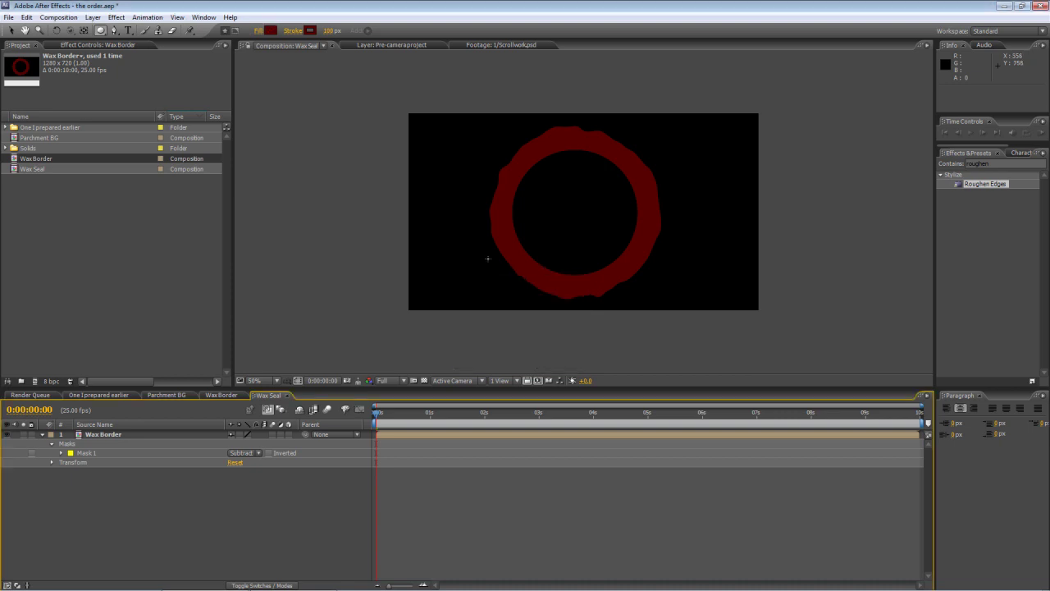
left_click(271, 32)
left_click(622, 494)
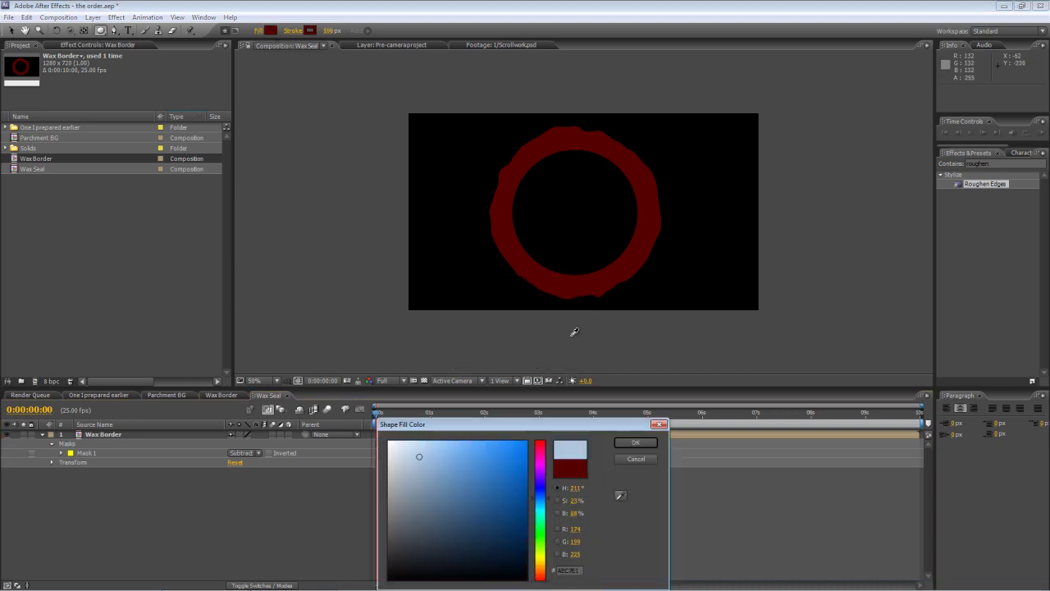
left_click(645, 441)
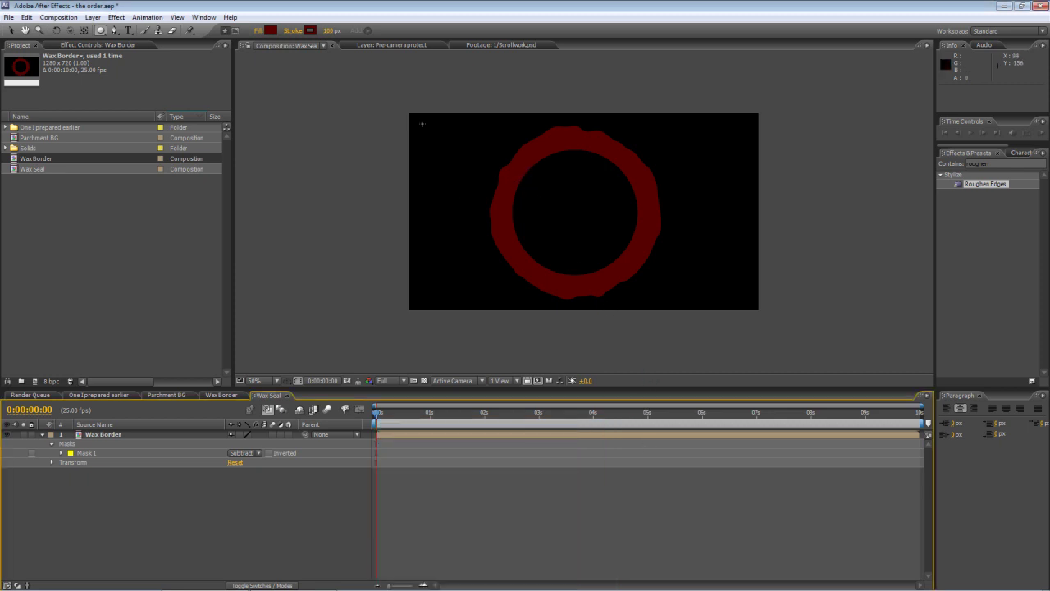
left_click(297, 31)
left_click(470, 291)
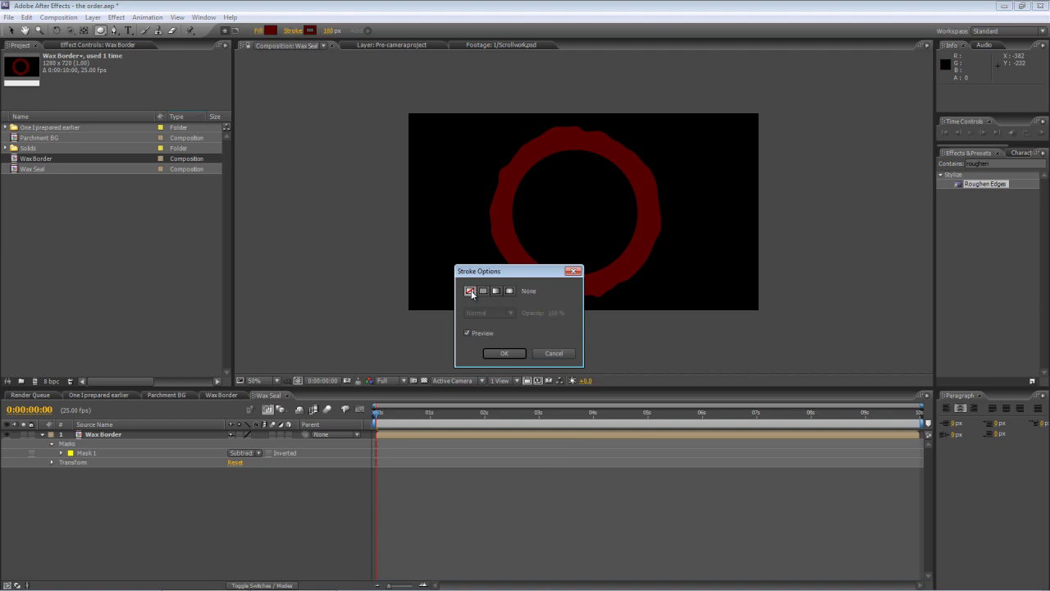
left_click(502, 352)
Draw the red circle over the ring's centre, nudge it into place, and move it below Wax Border.
left_click_drag(500, 137, 636, 269)
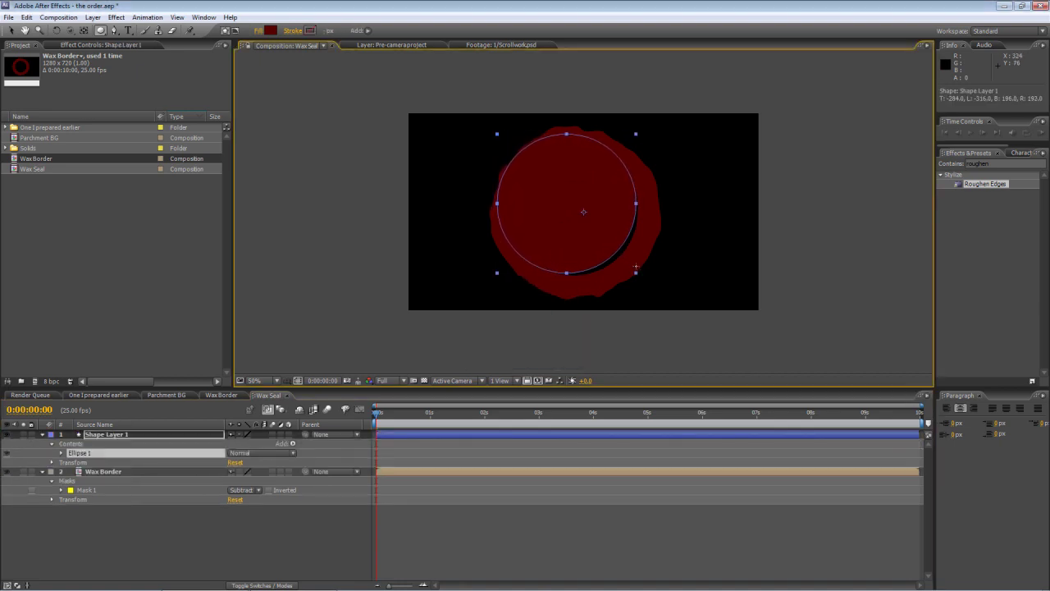
left_click(107, 437)
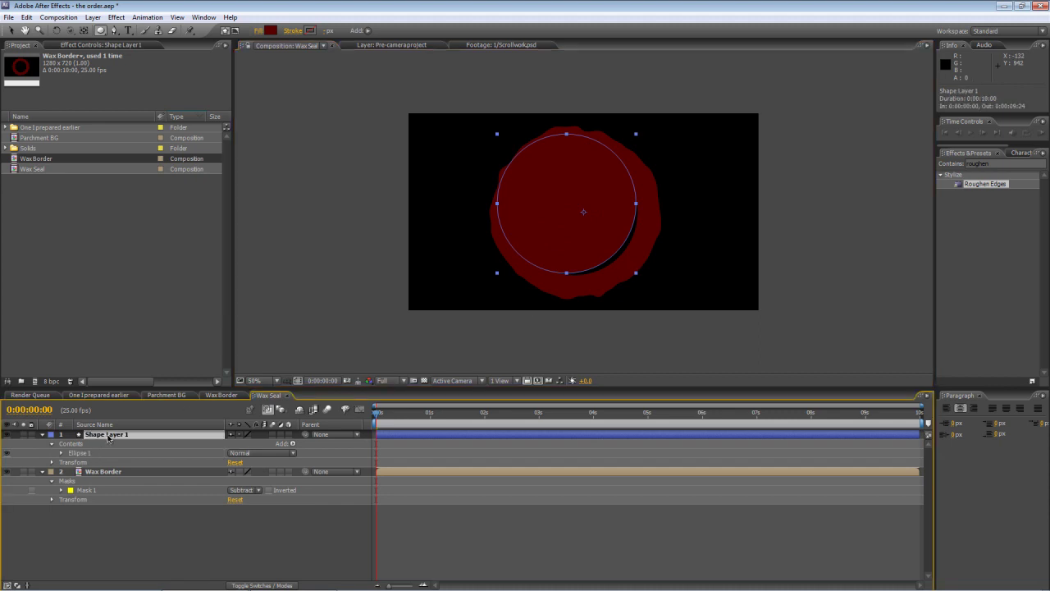
key("shift+Down")
key("shift+Right")
key("shift+Right")
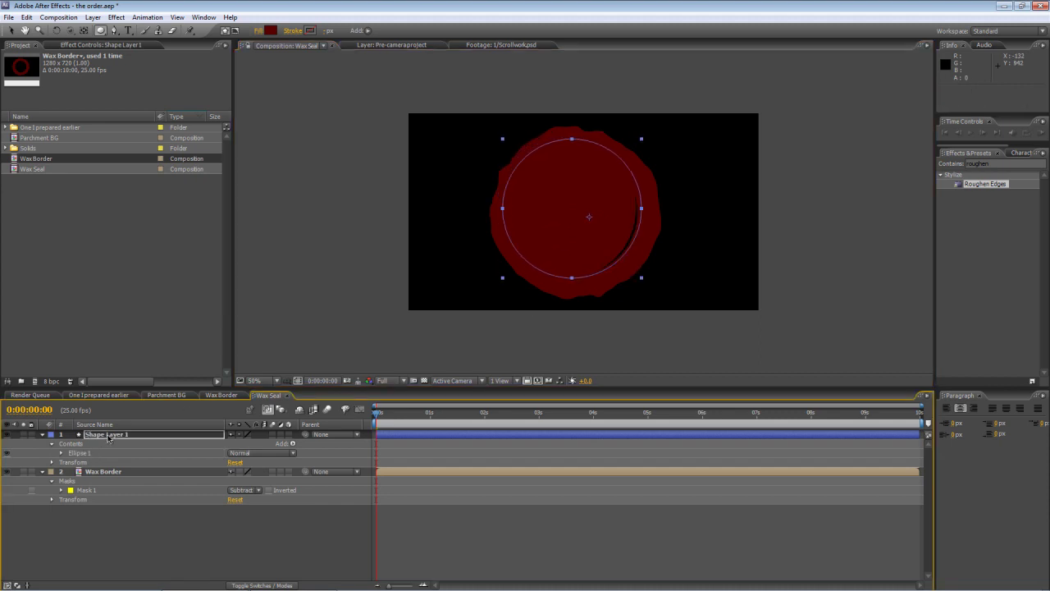
key("shift+Right")
key("Left")
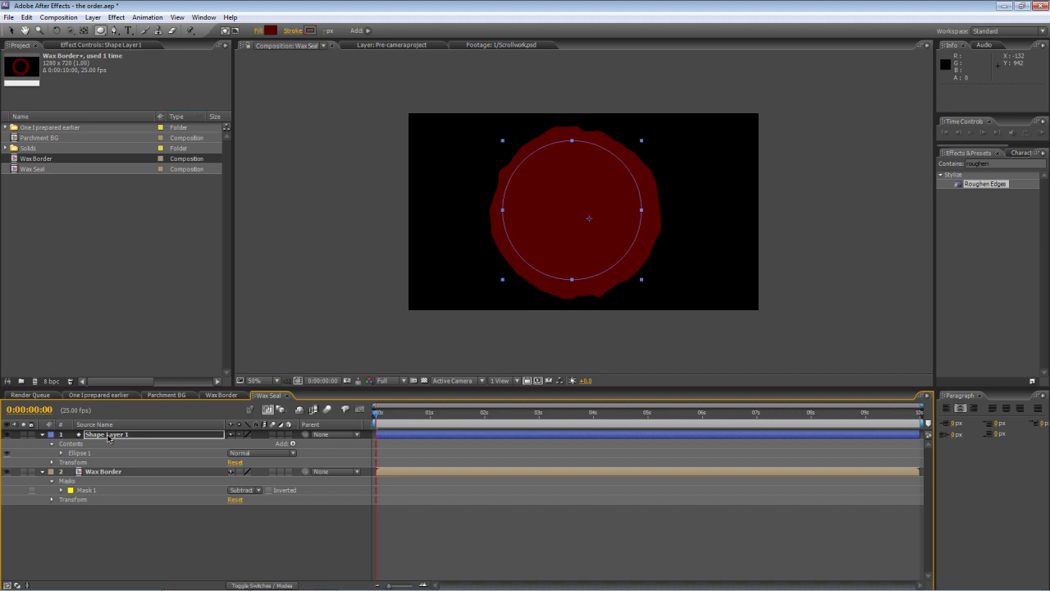
key("Down")
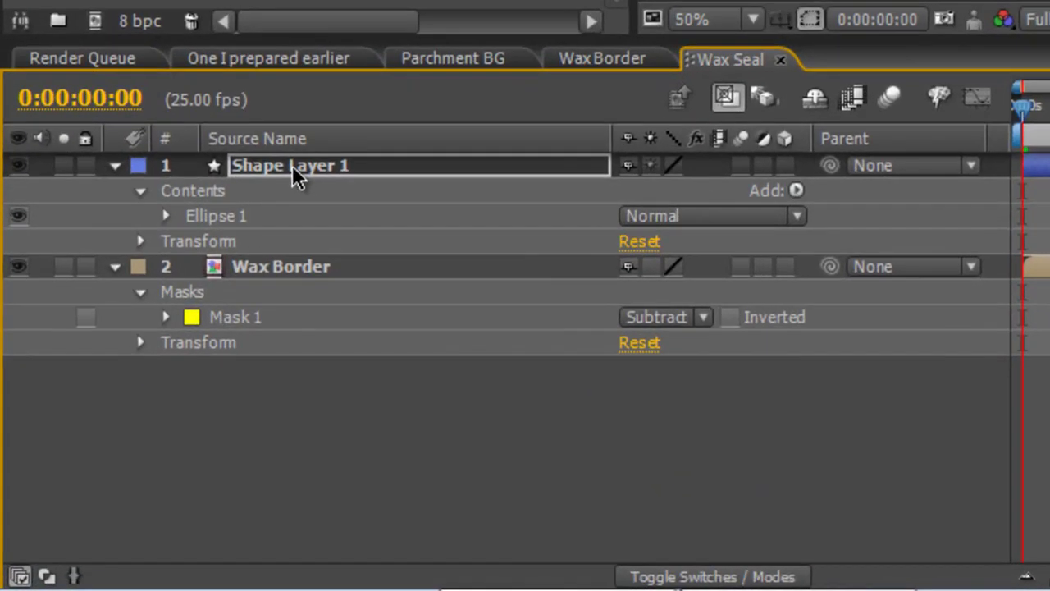
left_click_drag(292, 165, 365, 460)
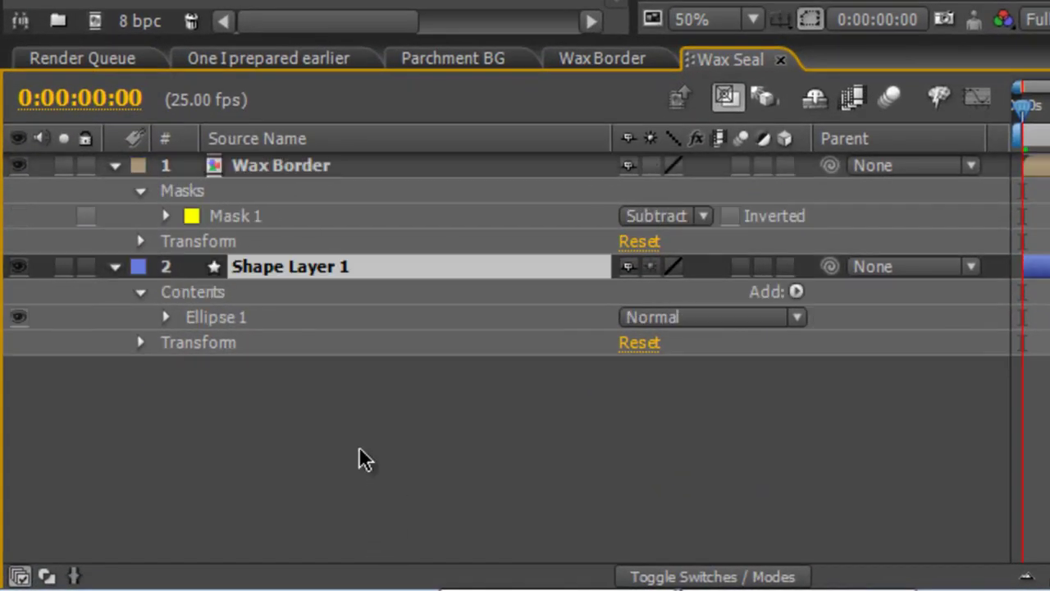
key("Return")
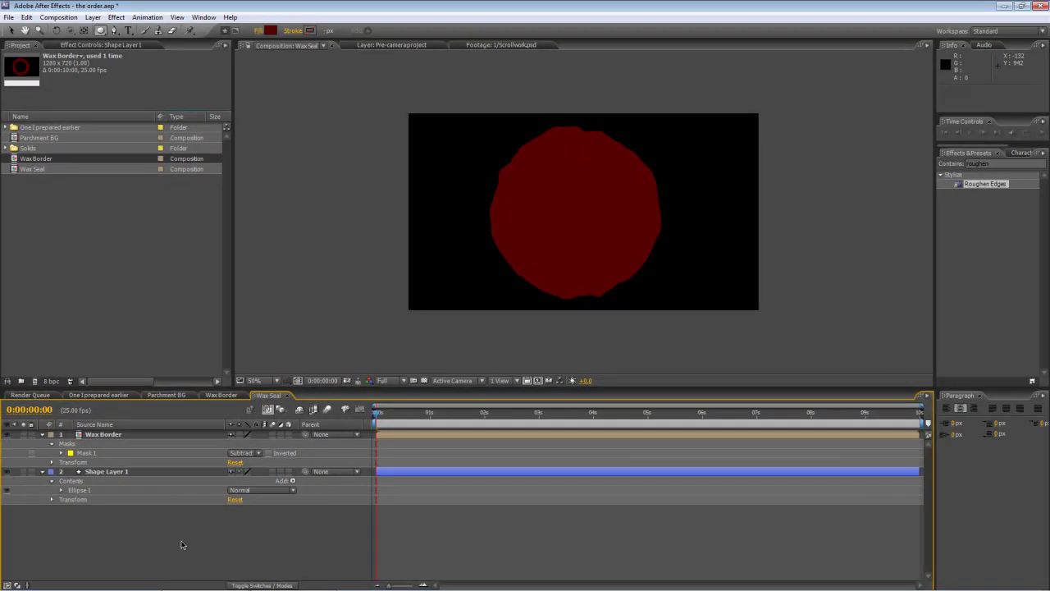
left_click(116, 435)
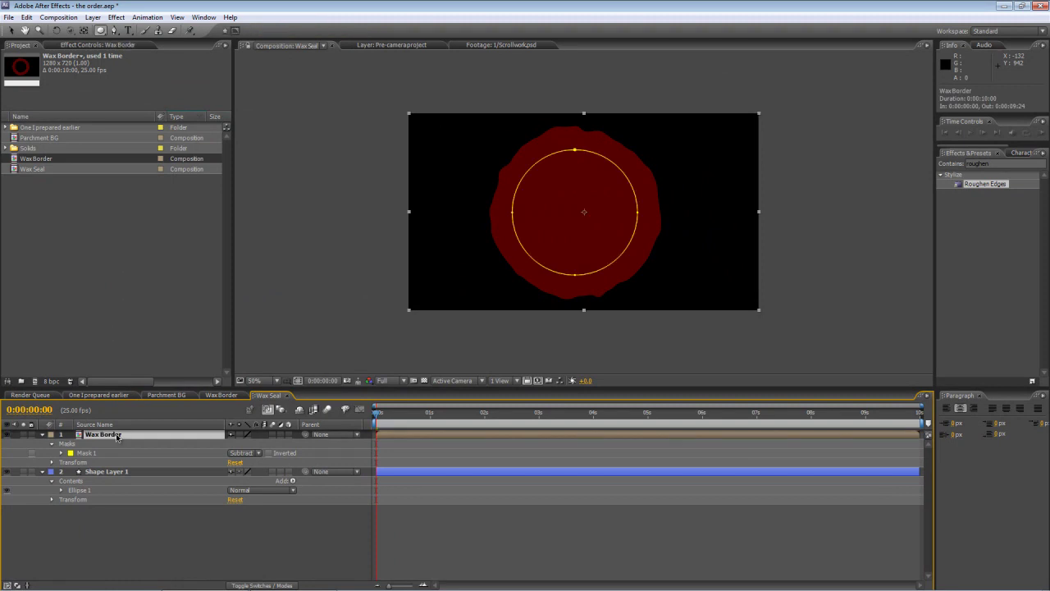
Add a Bevel and Emboss layer style to Wax Border with Size set to 30.
right_click(117, 436)
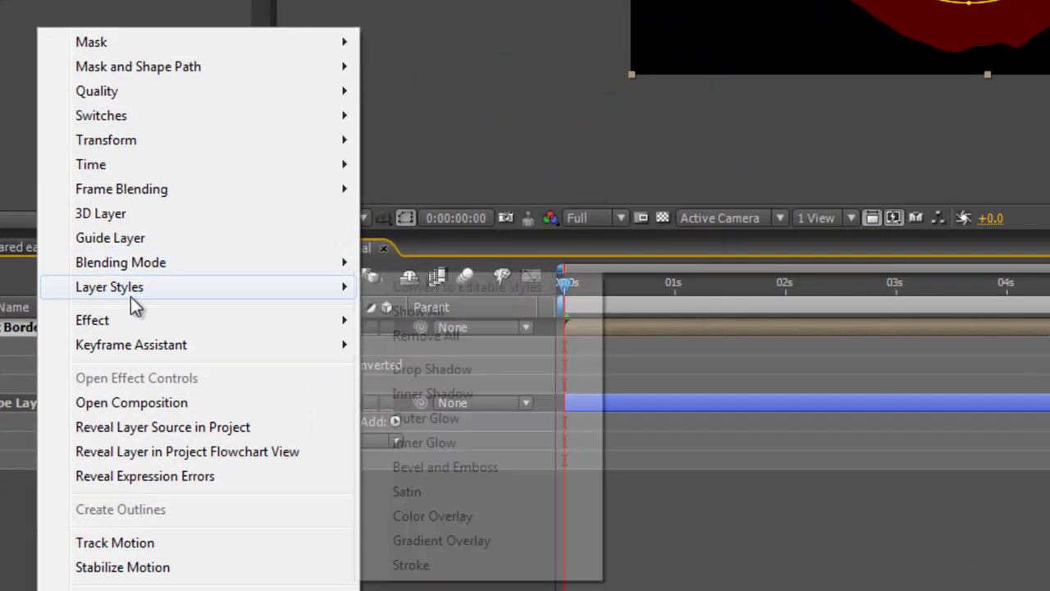
left_click(506, 466)
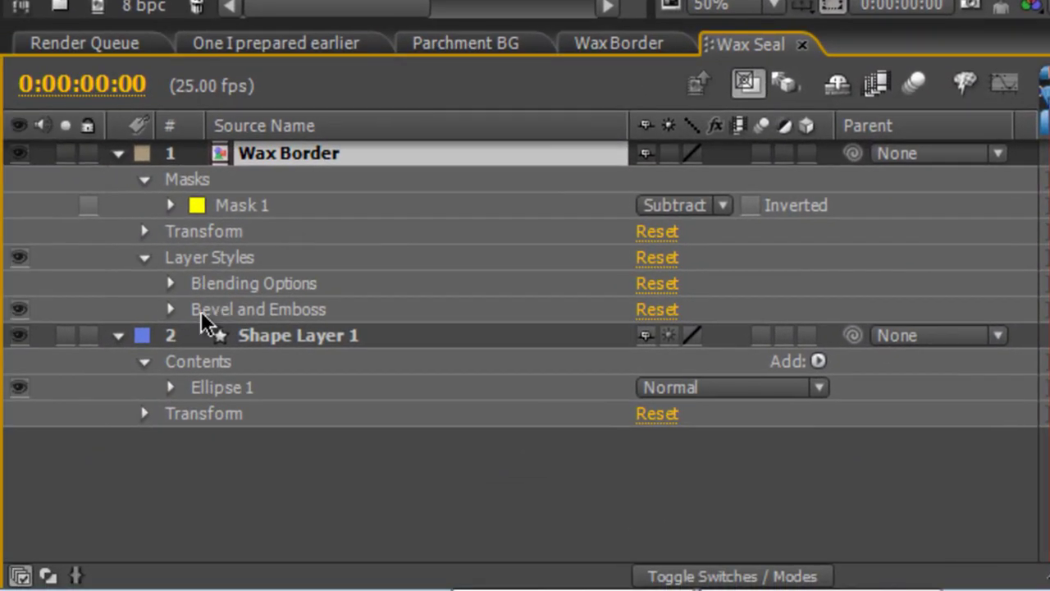
left_click(170, 309)
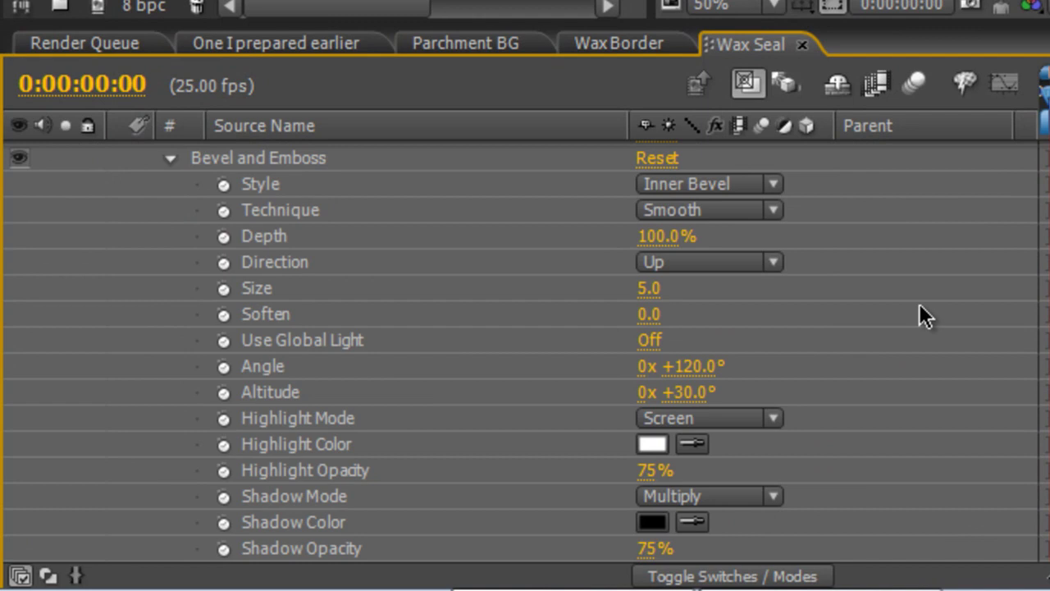
left_click_drag(648, 288, 690, 287)
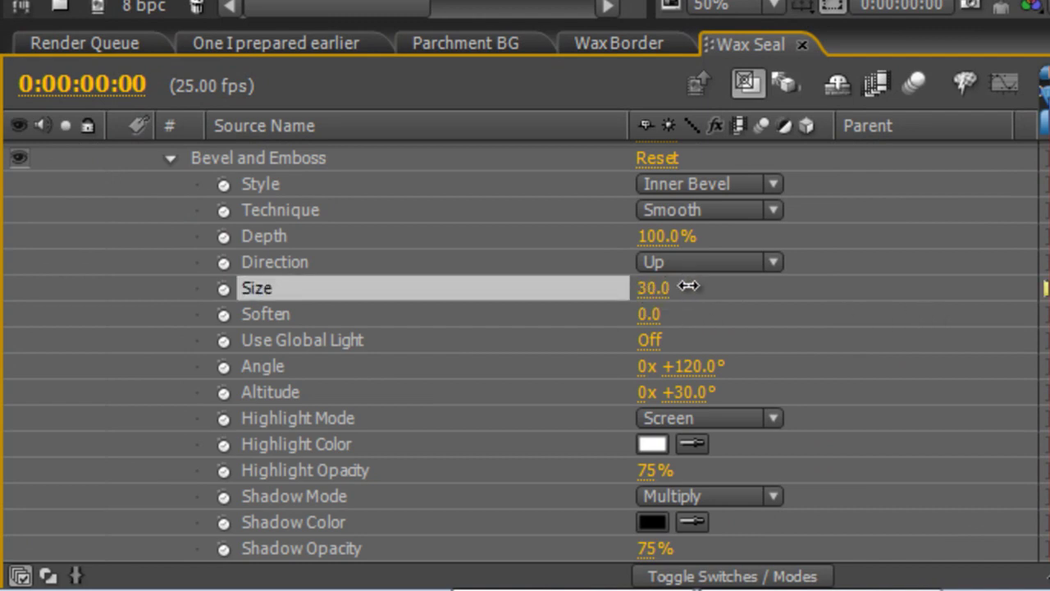
left_click(747, 292)
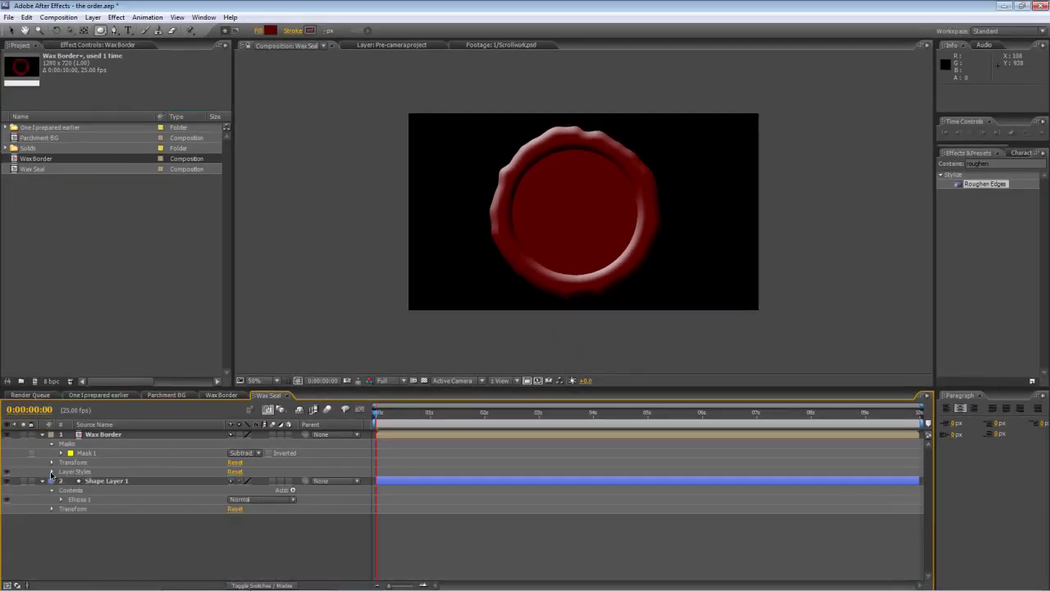
left_click(41, 481)
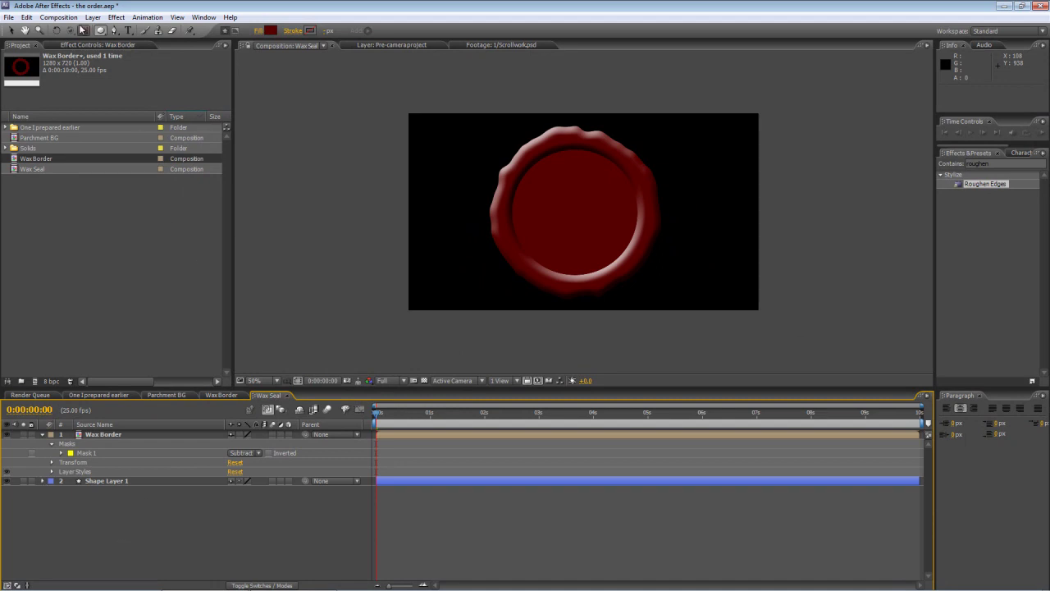
Set the ellipse shape tool to no fill and a solid colour 10 px stroke.
left_click(102, 31)
left_click(140, 30)
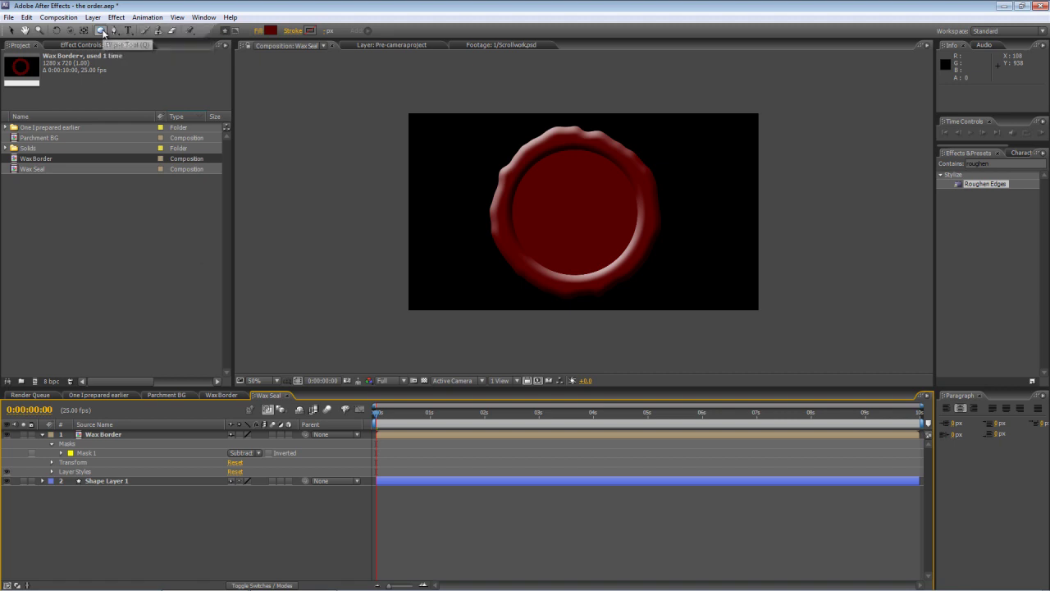
left_click(259, 30)
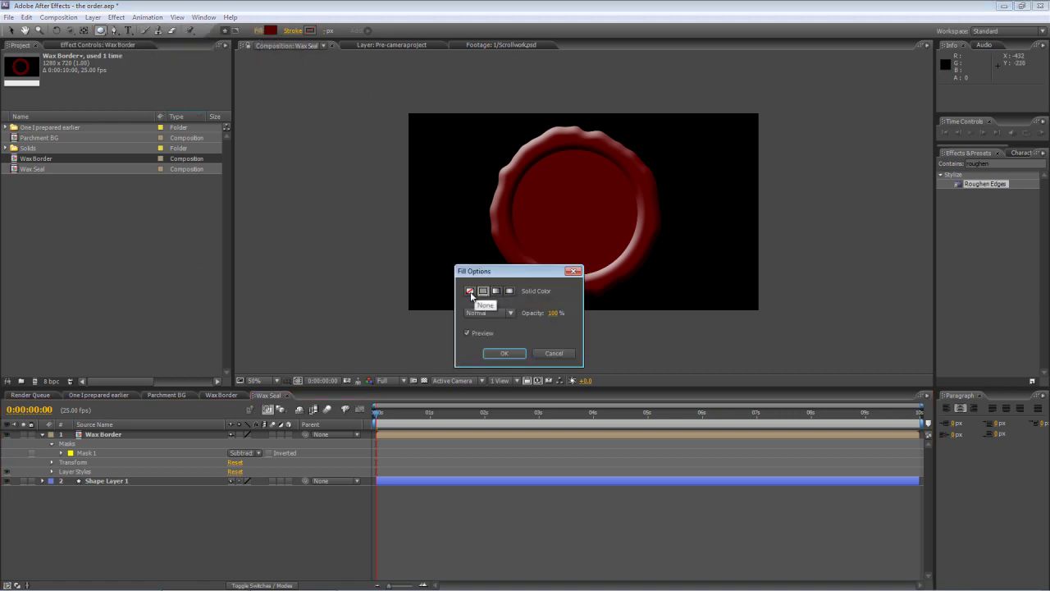
left_click(469, 291)
left_click(505, 353)
left_click(295, 31)
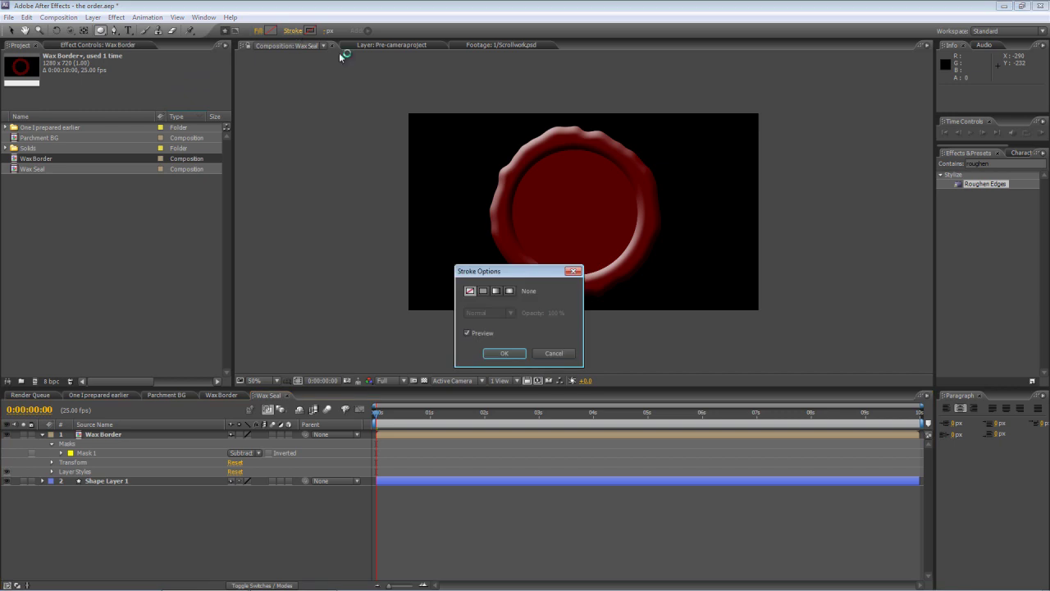
left_click(482, 291)
left_click(509, 354)
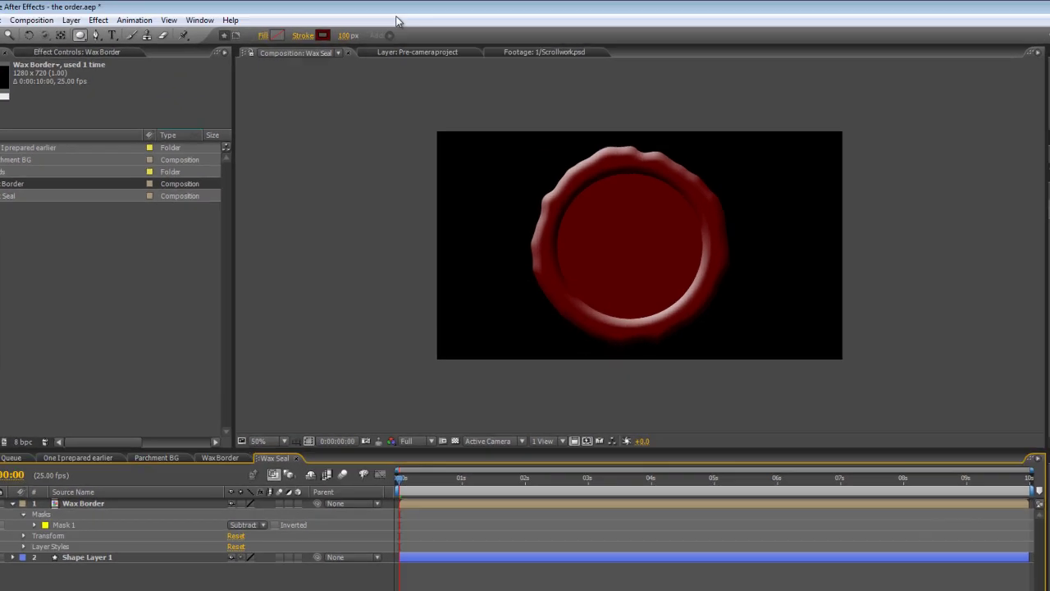
left_click_drag(324, 33, 289, 32)
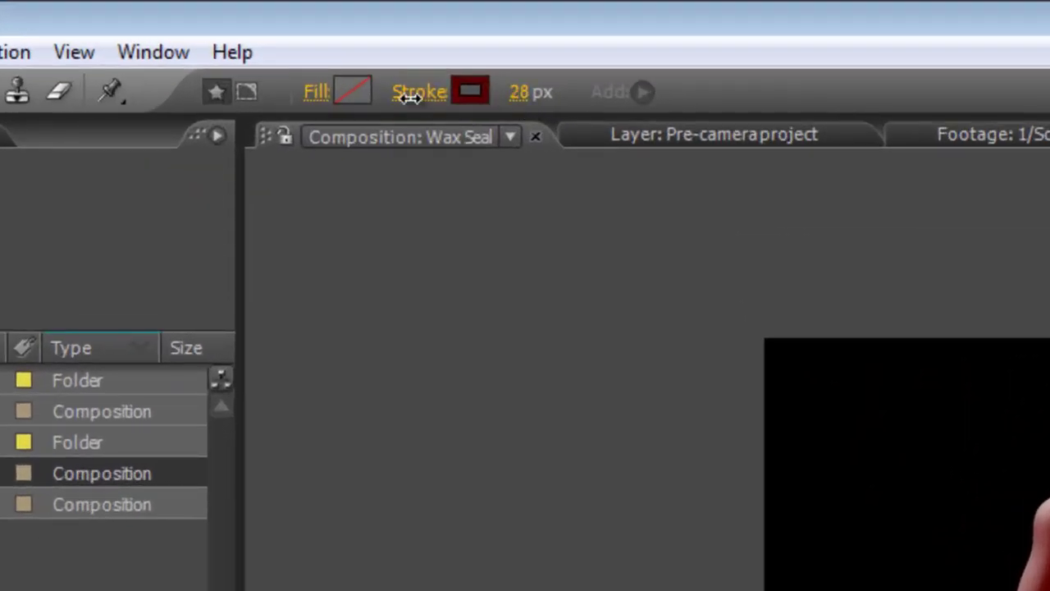
left_click_drag(410, 97, 365, 102)
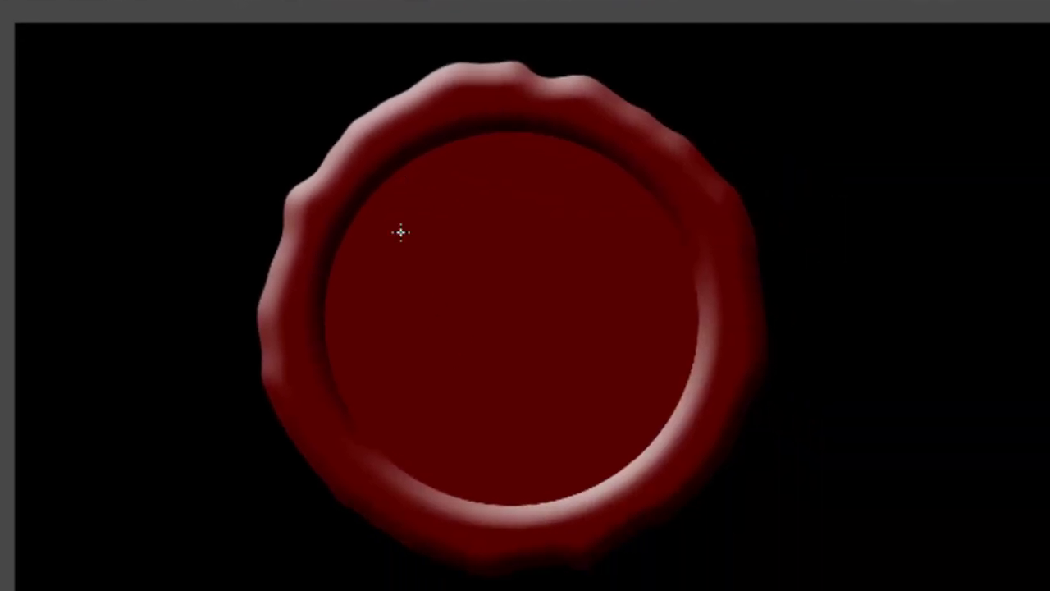
Draw a circle over the seal and fit it centred just inside the inner rim.
left_click_drag(330, 128, 601, 441)
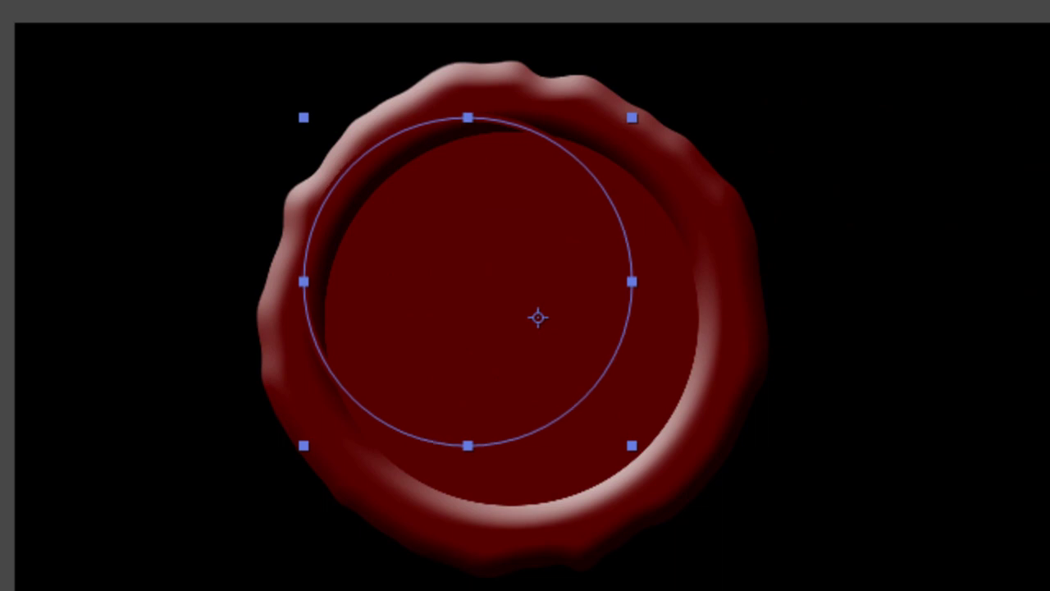
mouse_move(538, 318)
left_mouse_down()
mouse_move(536, 333)
mouse_move(602, 333)
mouse_move(587, 334)
mouse_move(585, 366)
mouse_move(569, 366)
mouse_move(579, 349)
left_mouse_up()
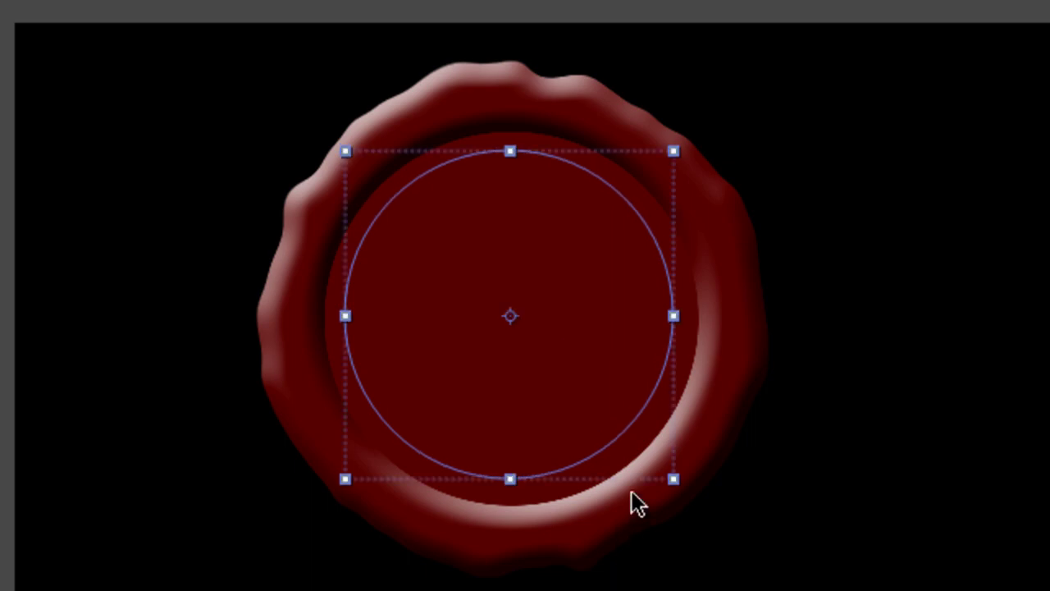
left_click_drag(677, 483, 683, 490)
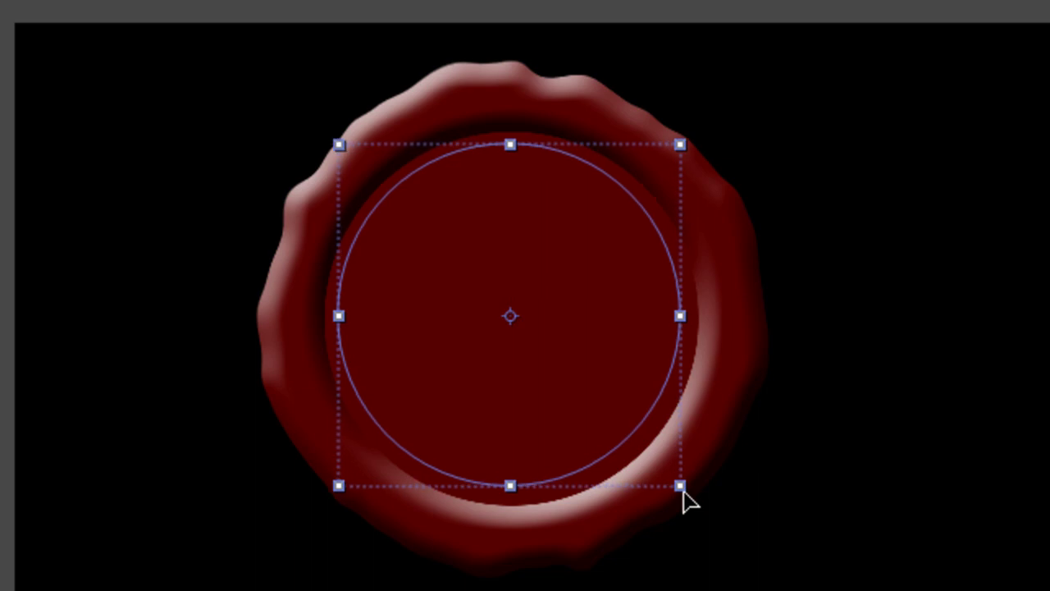
left_click_drag(687, 502, 692, 503)
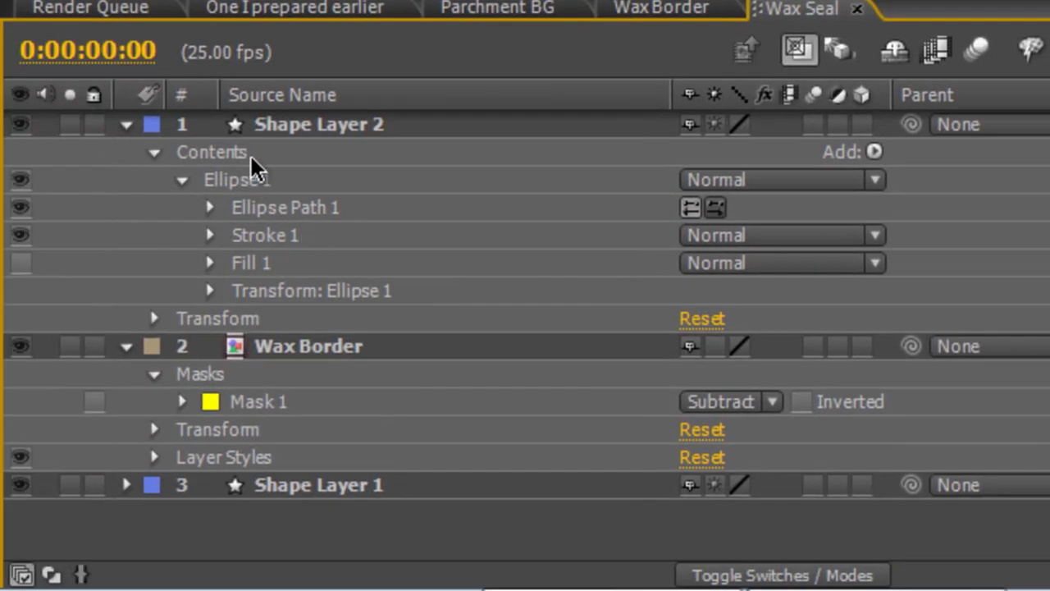
Add a Bevel and Emboss layer style to Shape Layer 2.
left_click(298, 128)
right_click(298, 128)
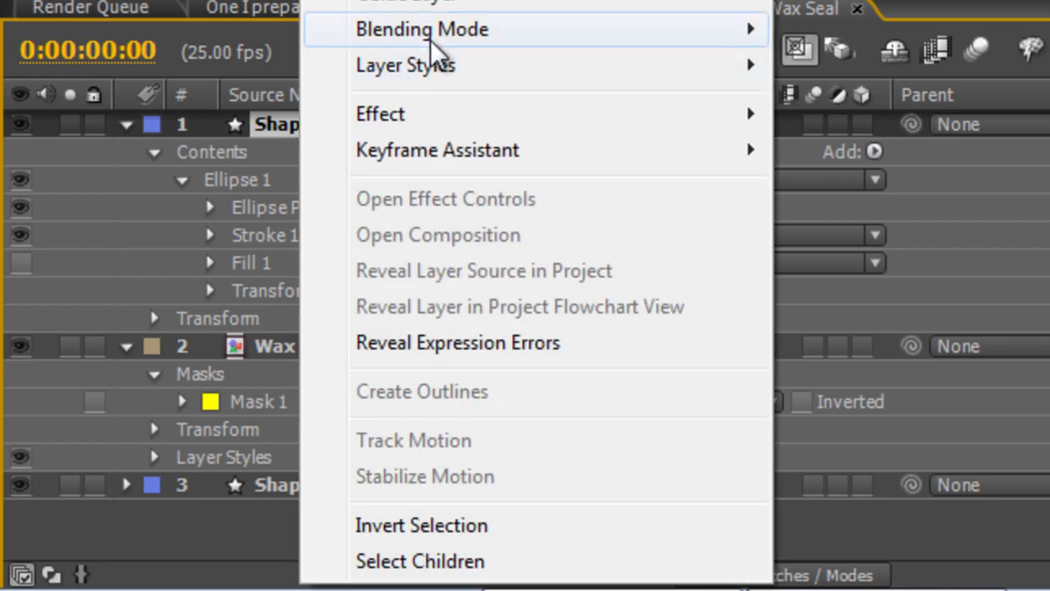
mouse_move(434, 65)
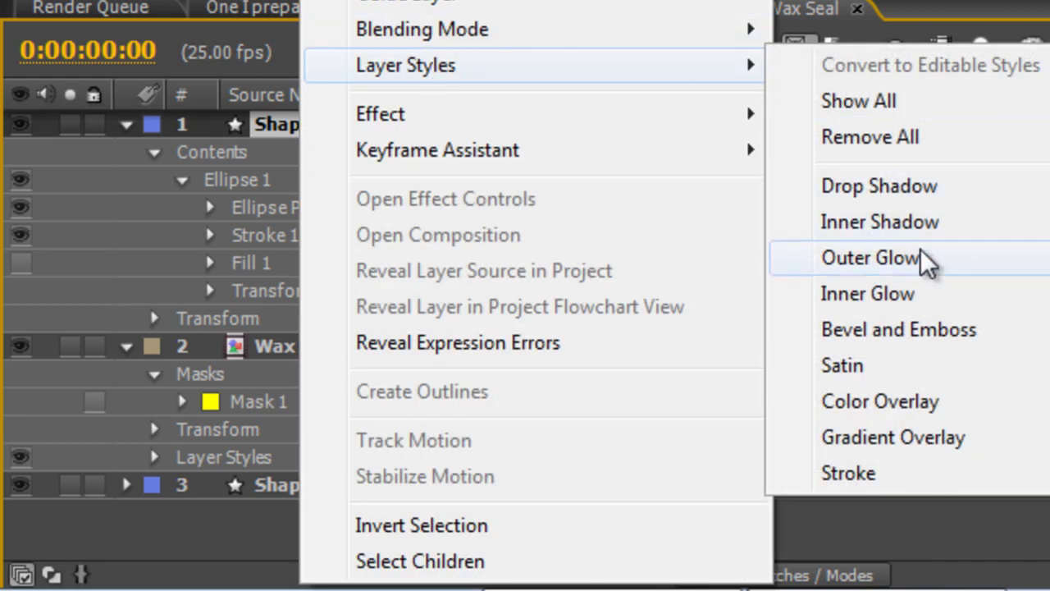
left_click(927, 336)
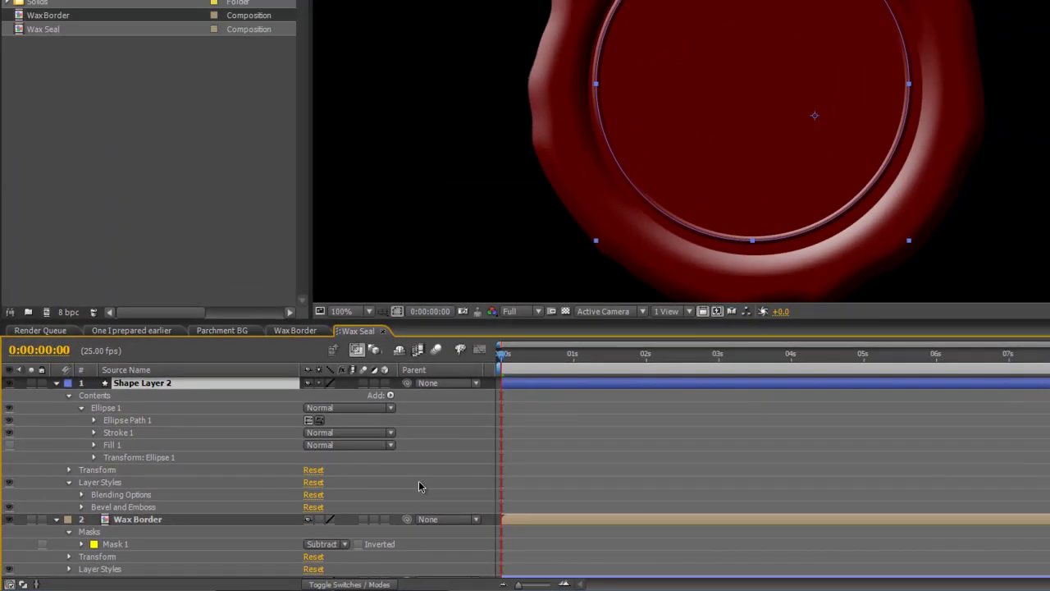
left_click(458, 450)
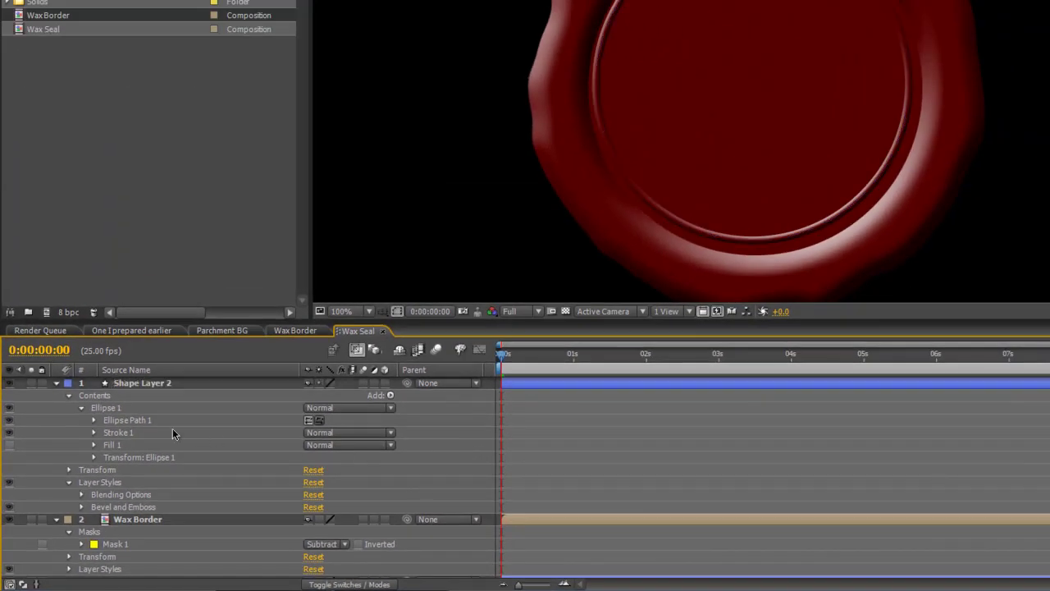
left_click(149, 387)
key("Return")
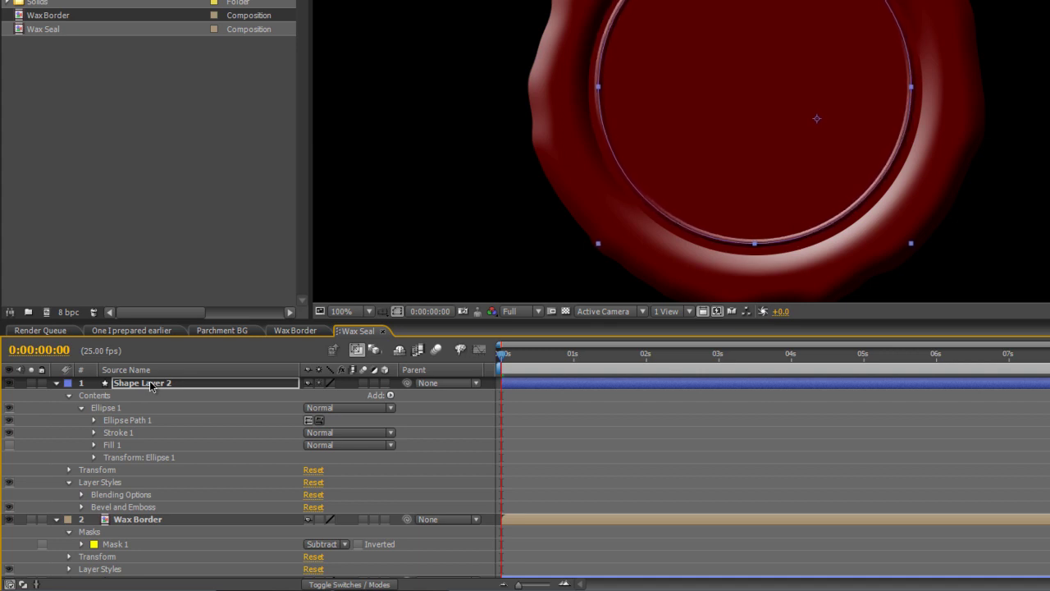
left_click(449, 440)
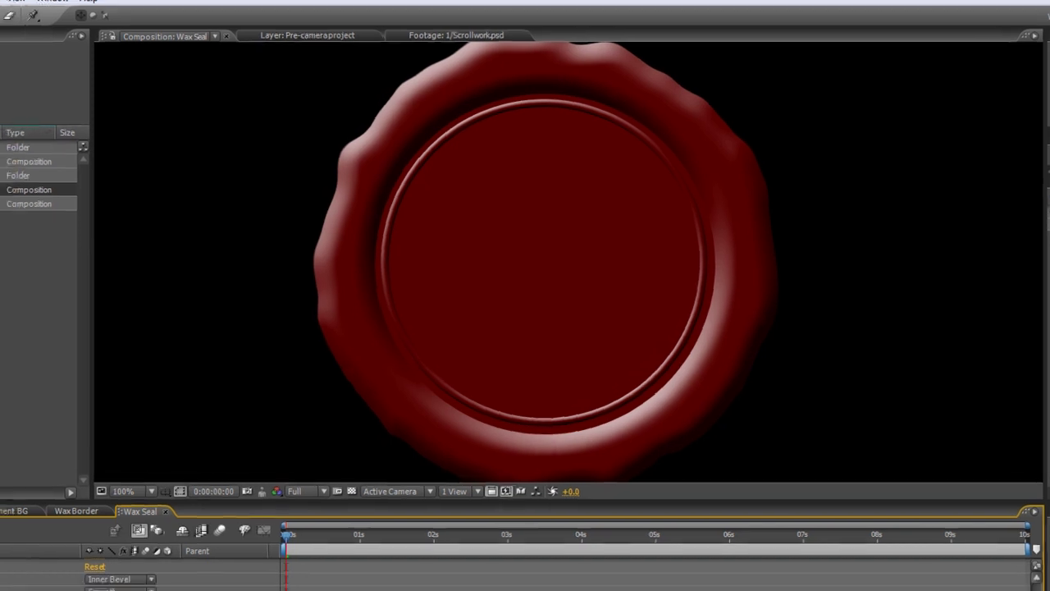
Set the inner circle's bevel Direction to Down.
left_click(369, 450)
left_click(468, 416)
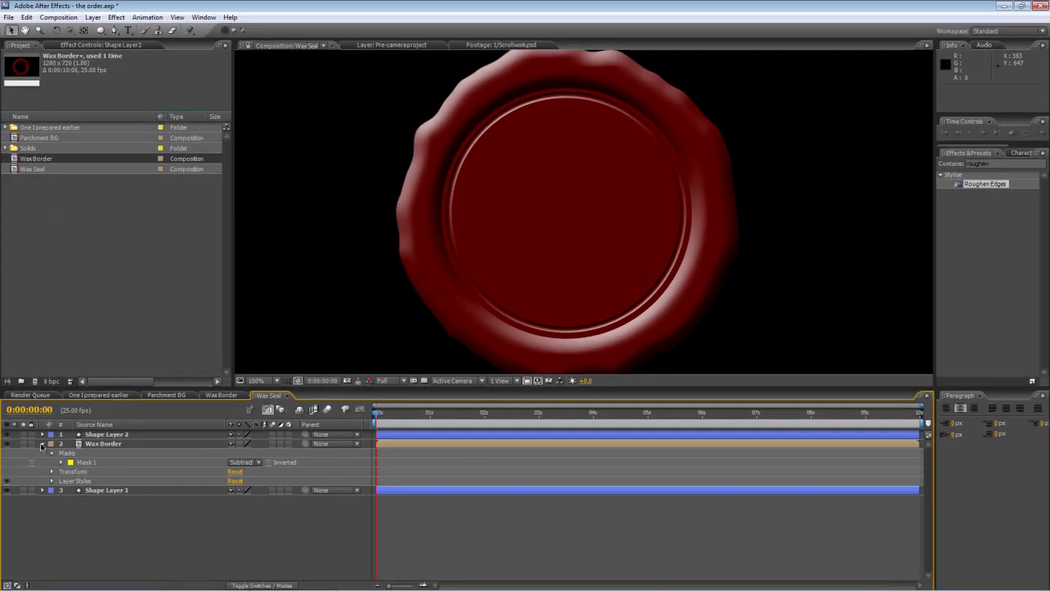
left_click(42, 443)
scroll(601, 194, "down", 2)
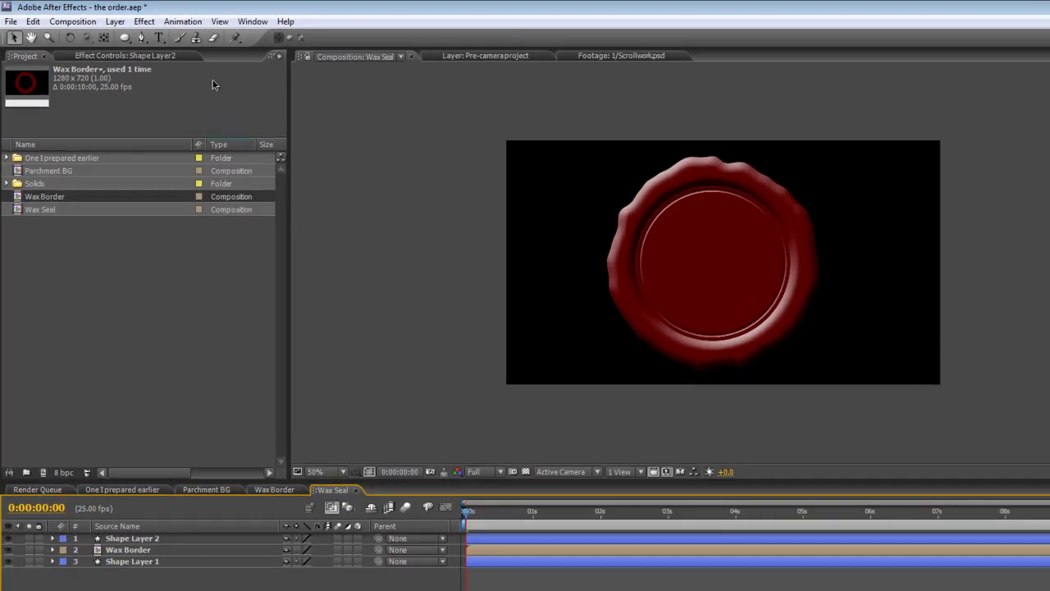
Create the ornate F text layer in Parchment at 380 px, coloured dark red.
left_click(131, 33)
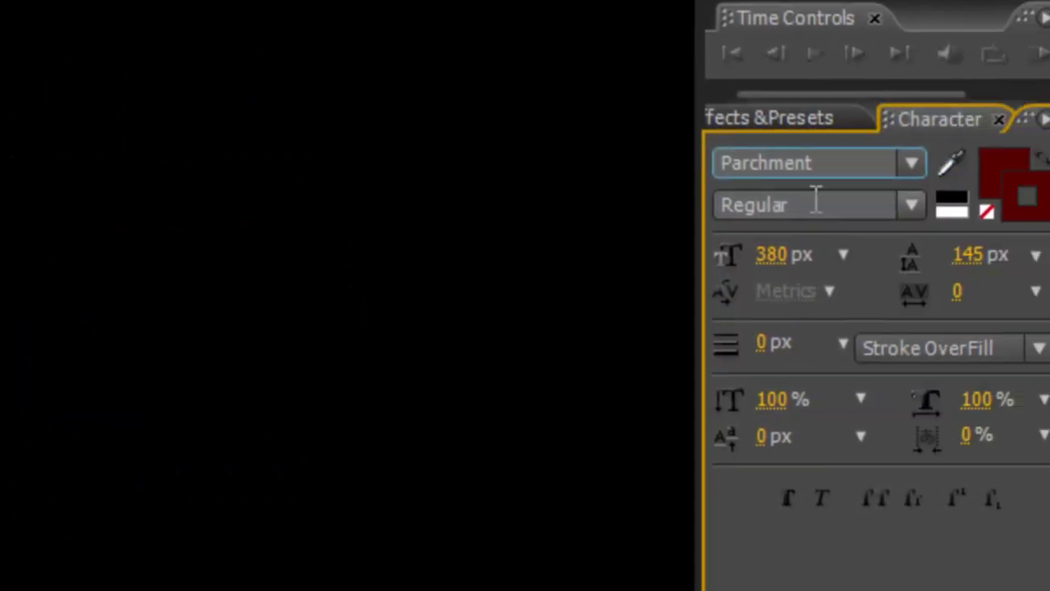
left_click(819, 164)
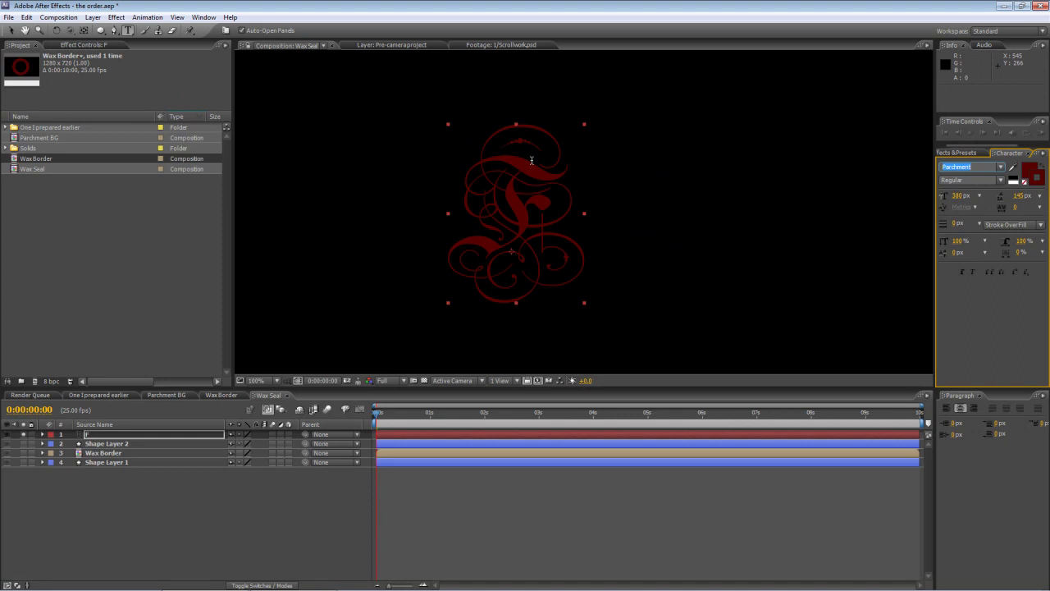
left_click(706, 327)
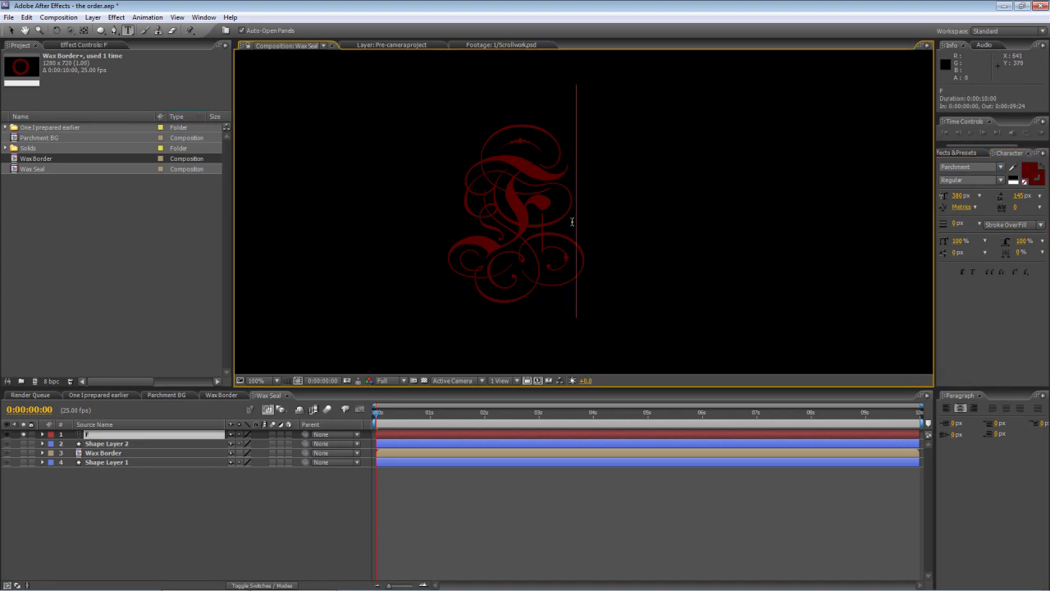
left_click_drag(572, 221, 471, 222)
left_click(1028, 172)
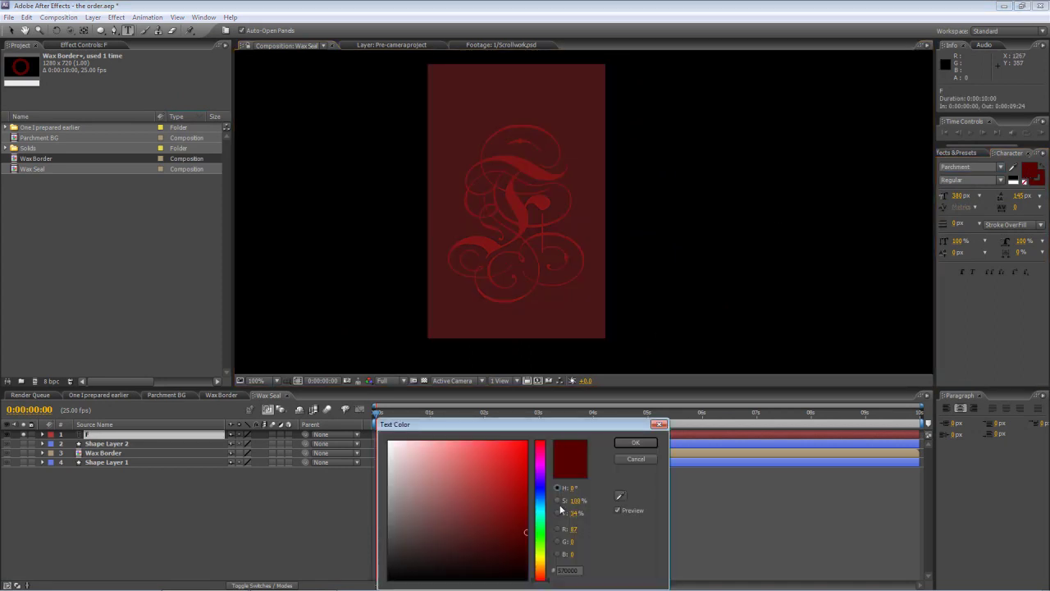
key("Return")
left_click(220, 496)
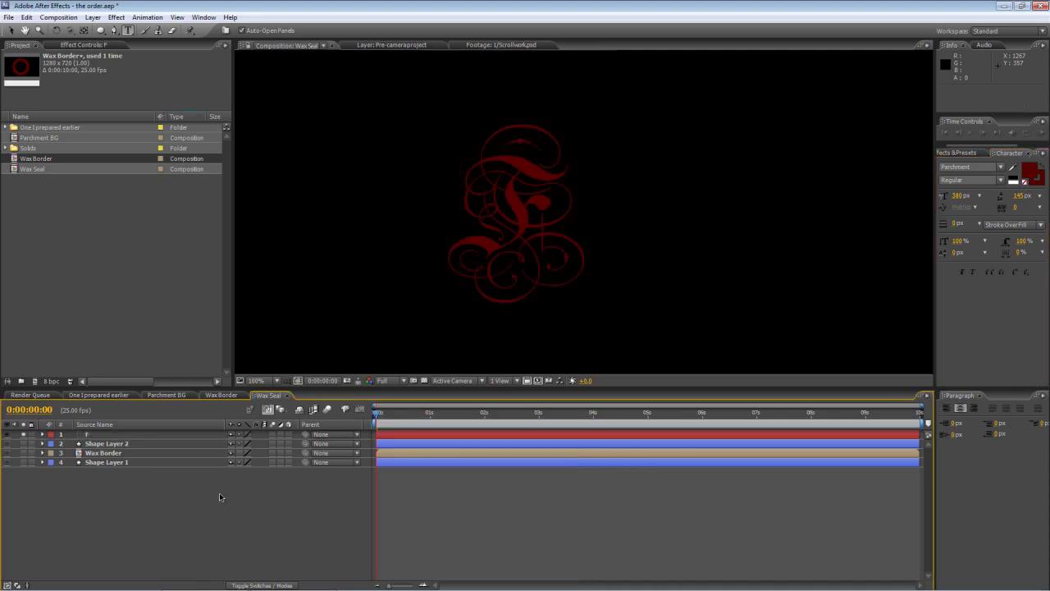
Solo the F with the wax border, nudge it to the ring's centre, and zoom to 200%.
left_click(123, 435)
left_click(24, 434)
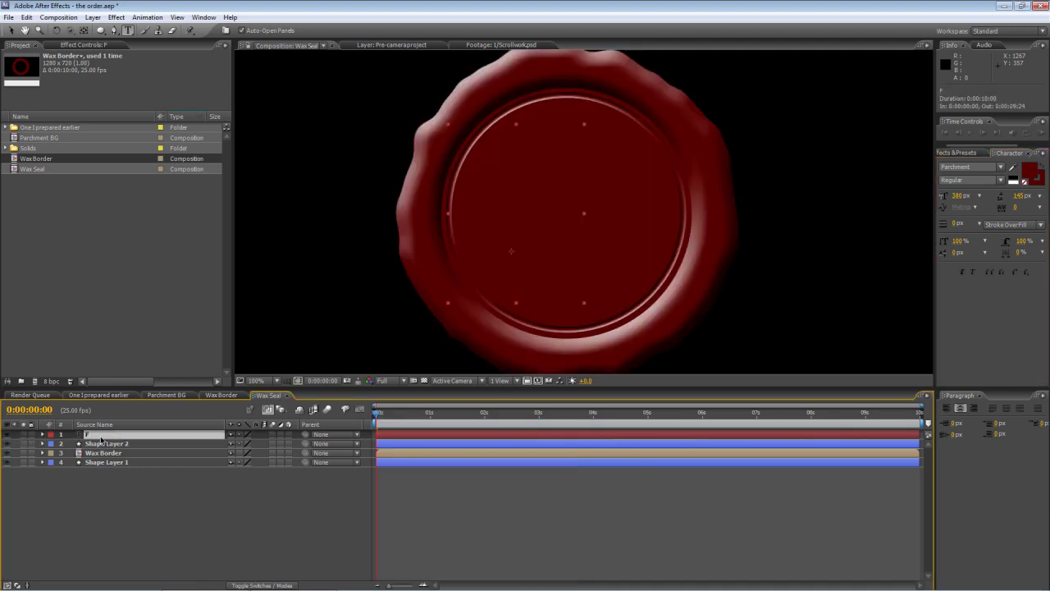
left_click(23, 434)
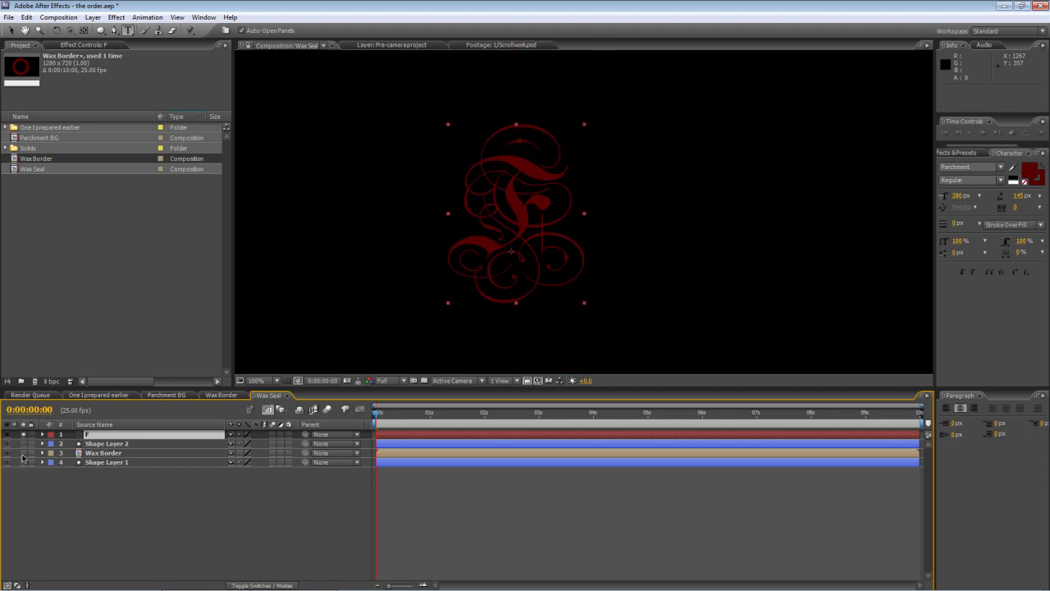
left_click(23, 453)
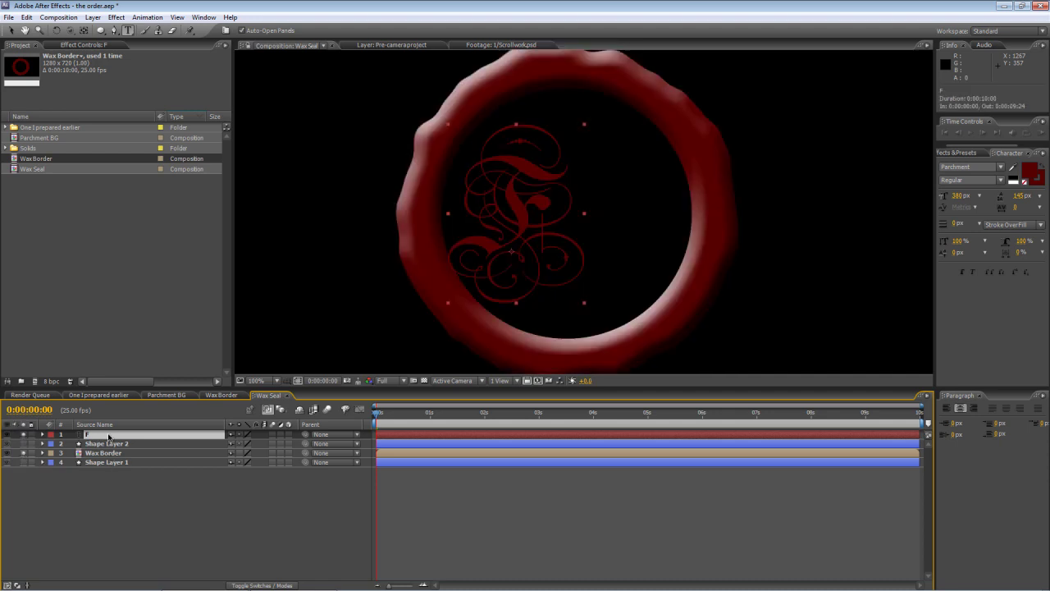
key("shift+Right")
key("shift+Right")
key("shift+Right")
key("shift+Right")
key("shift+Right")
key("shift+Right")
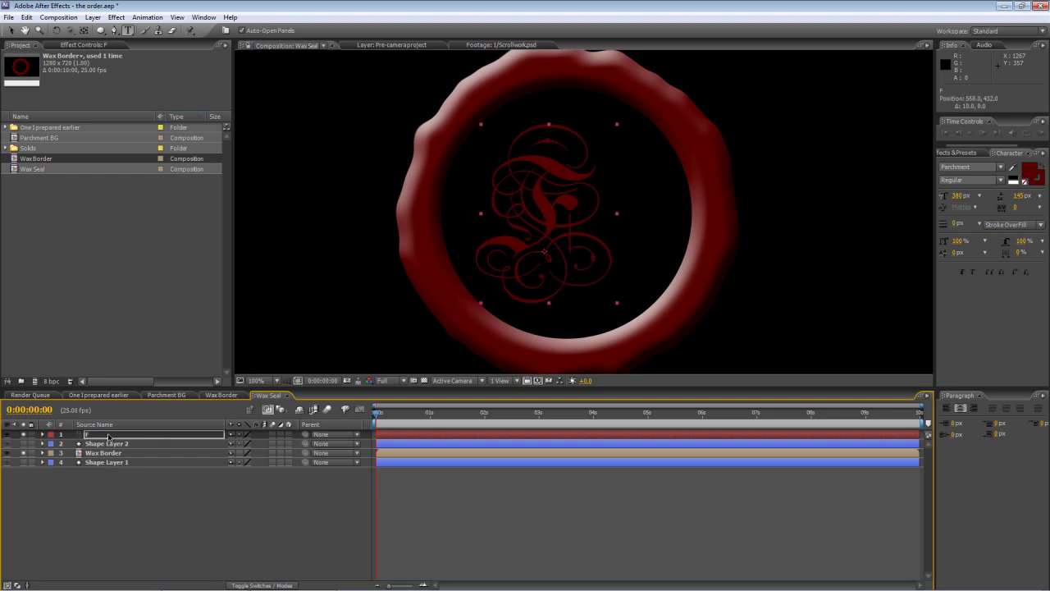
key("Left")
key("Left")
key("Left")
key("Left")
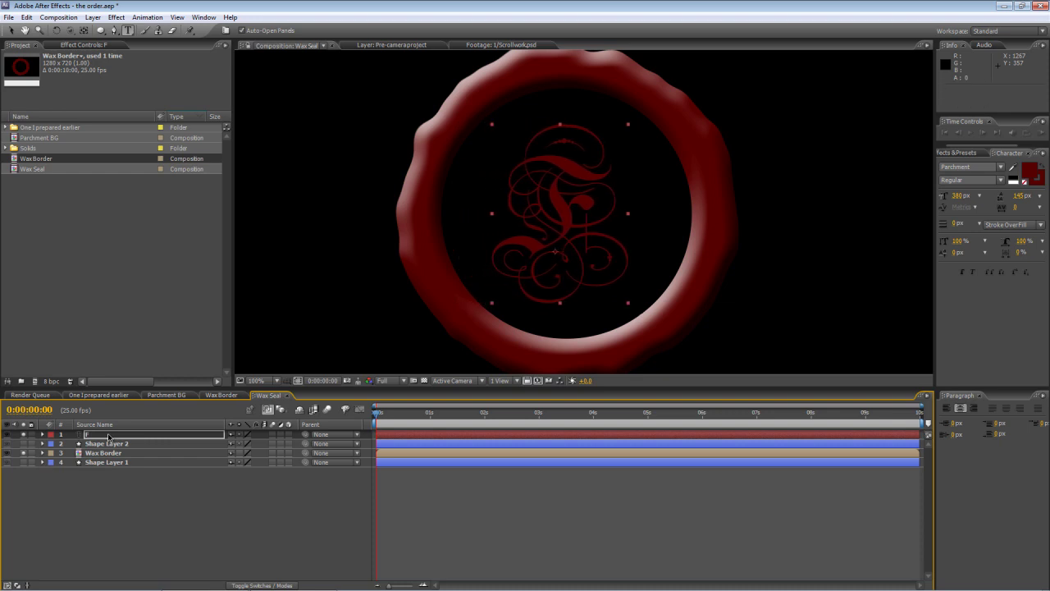
key("Up")
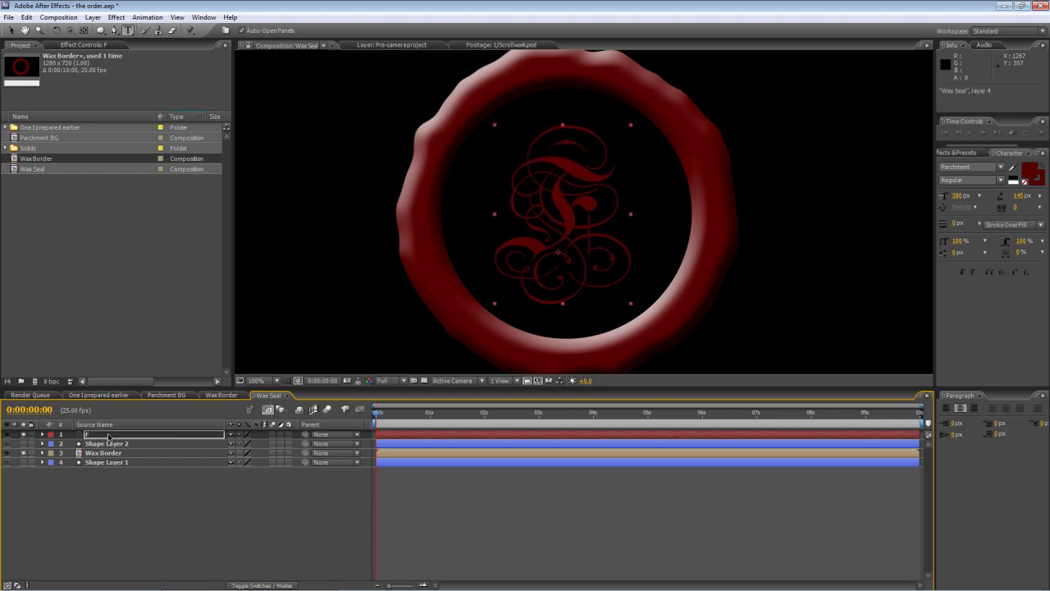
key("Right")
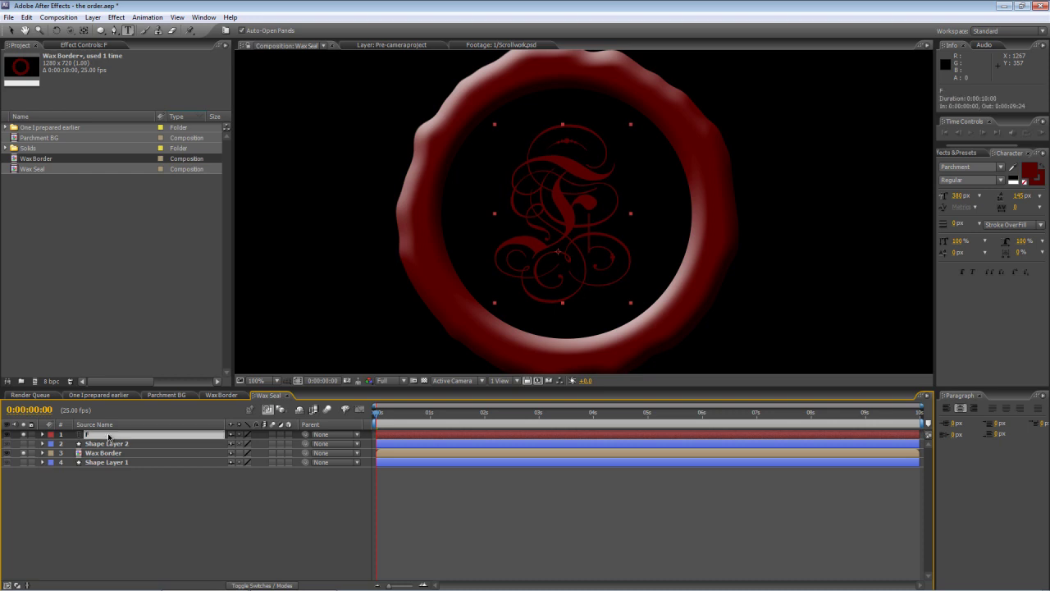
key("period")
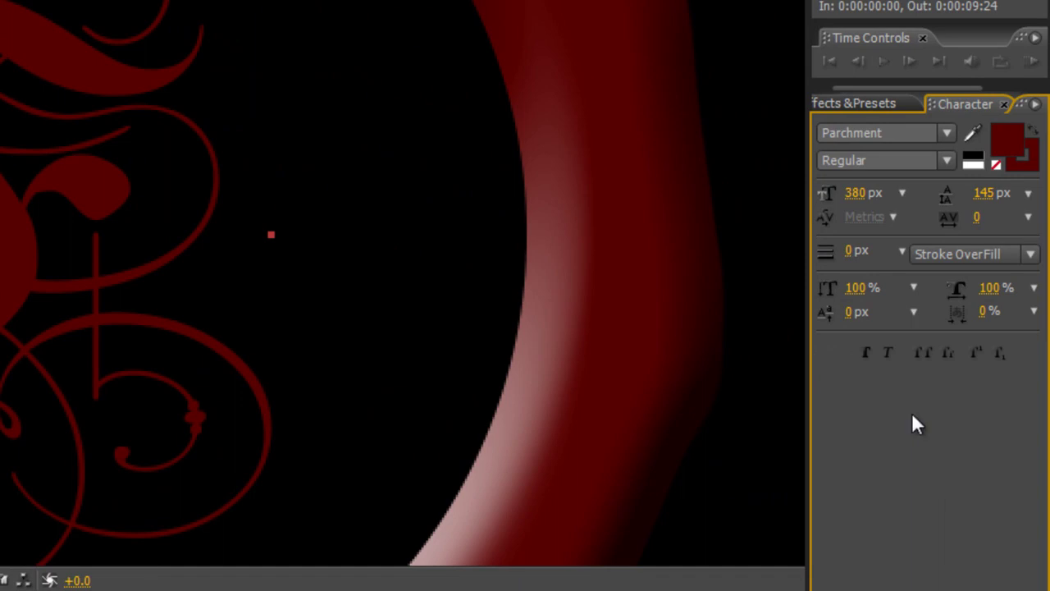
Raise the F's stroke width from 0 px to 3 px in the Character panel.
left_click_drag(851, 259, 853, 254)
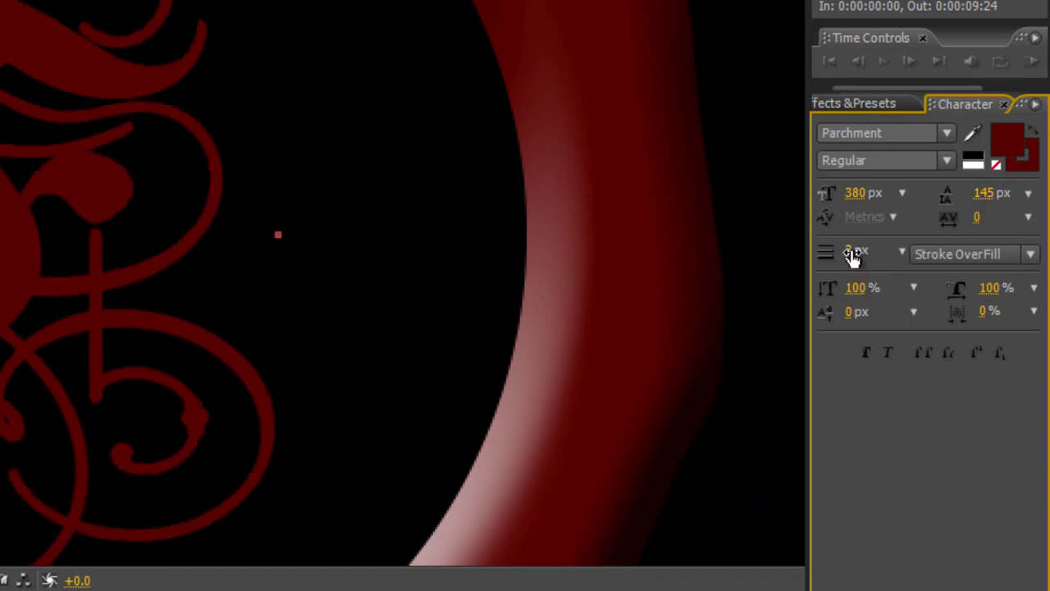
left_click(853, 255)
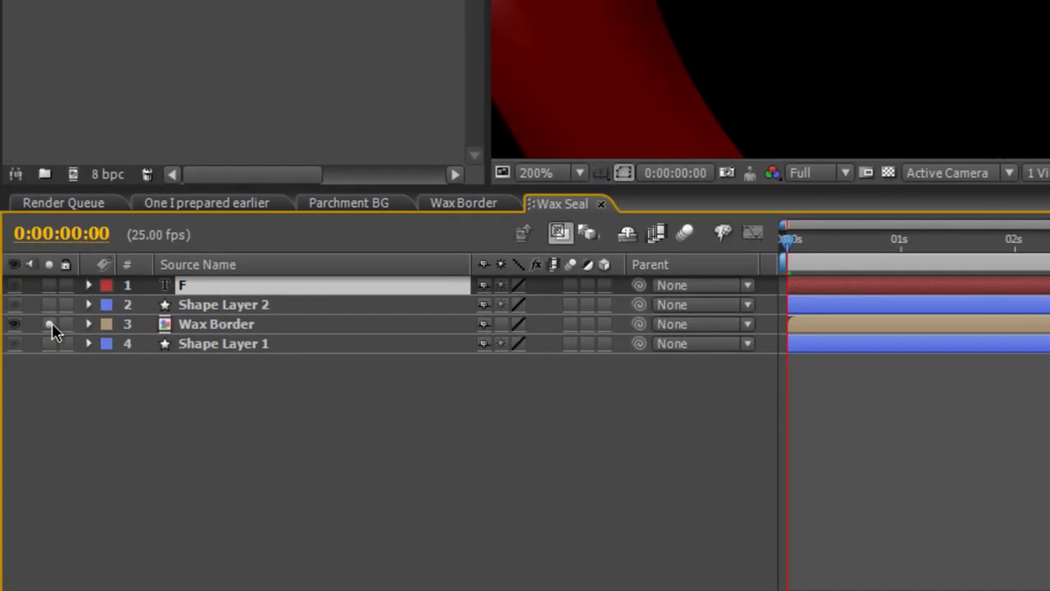
Unsolo the layers and add Bevel and Emboss to the F: size 7, highlight opacity 100%.
left_click(50, 324)
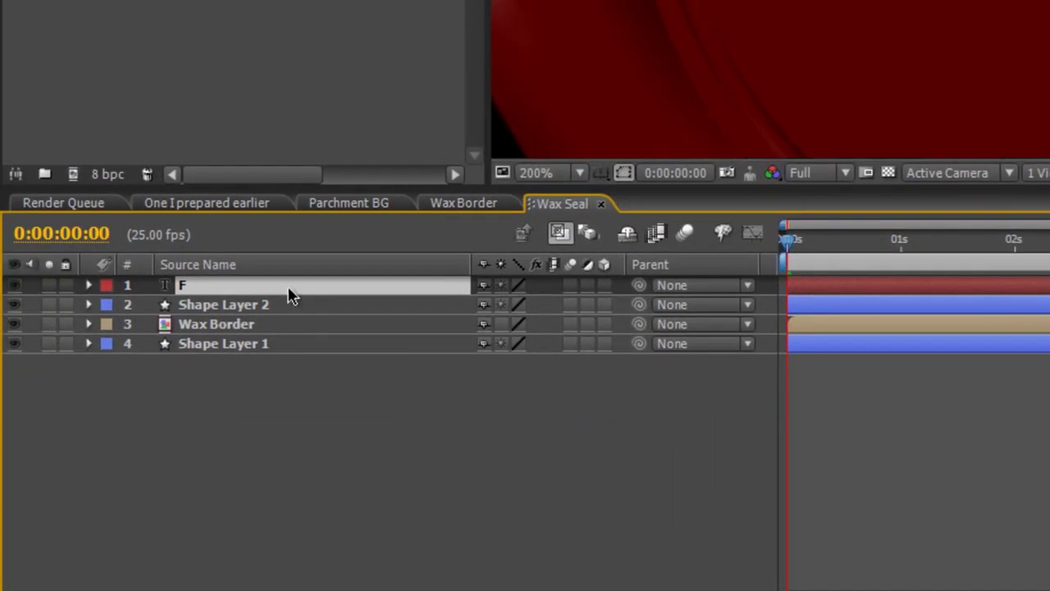
right_click(289, 291)
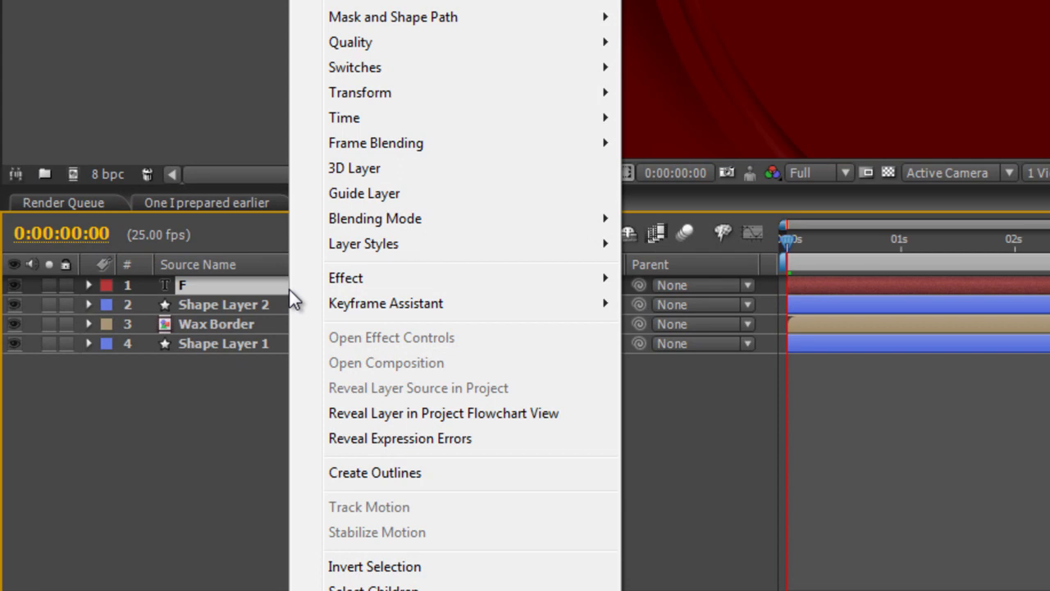
mouse_move(408, 242)
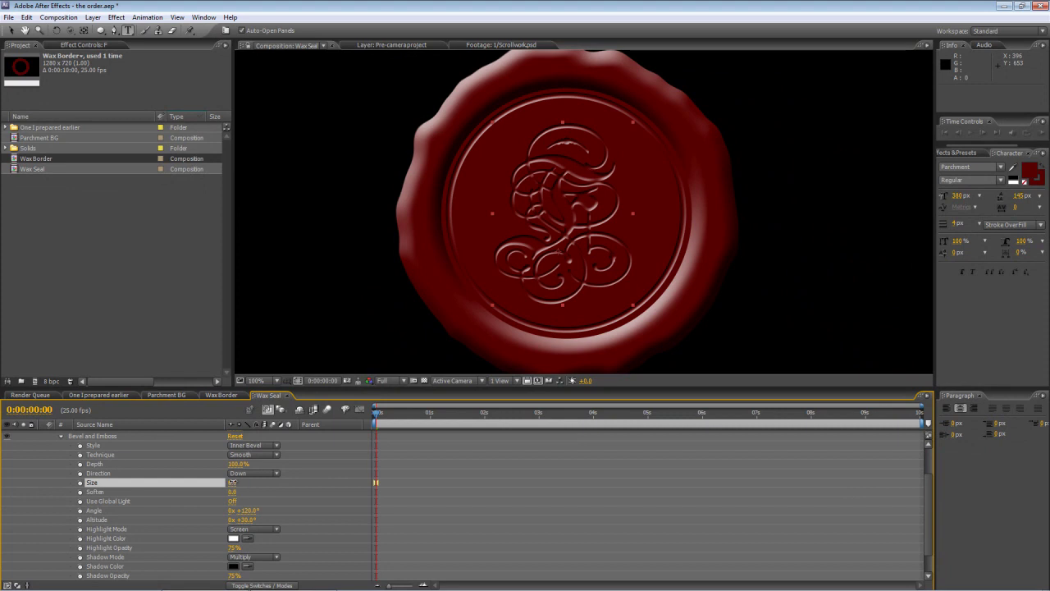
left_click(232, 482)
type("7")
key("Return")
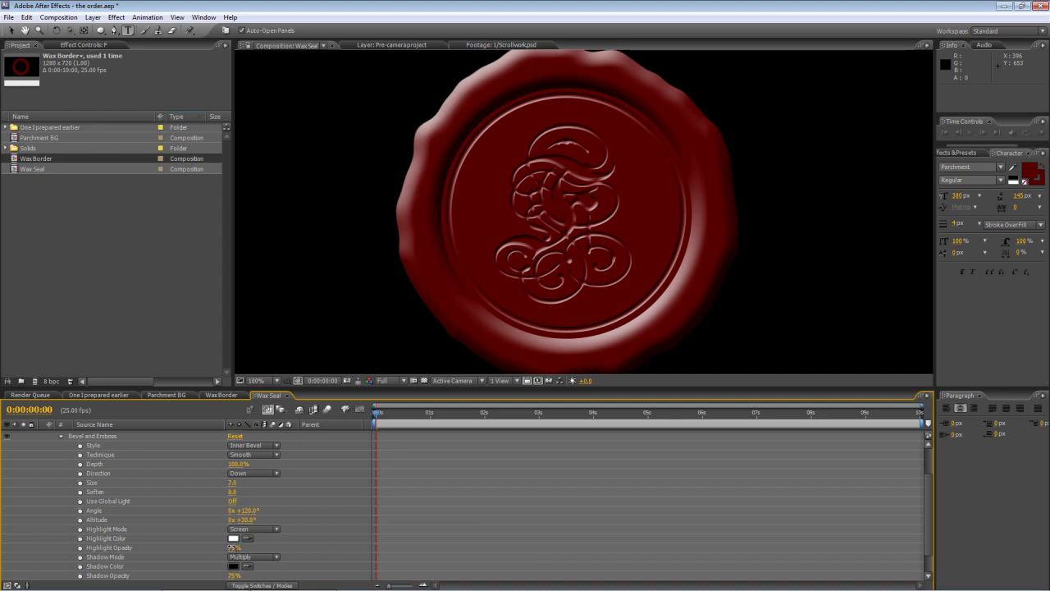
left_click_drag(232, 547, 302, 557)
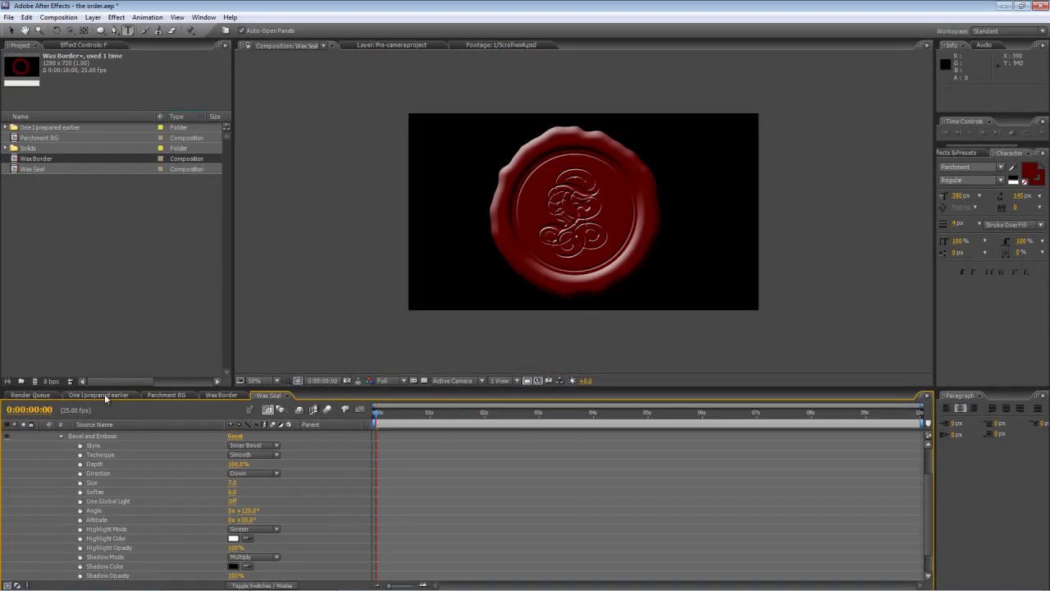
Add the Wax Seal comp to Parchment BG and scale it to 50%.
left_click(175, 395)
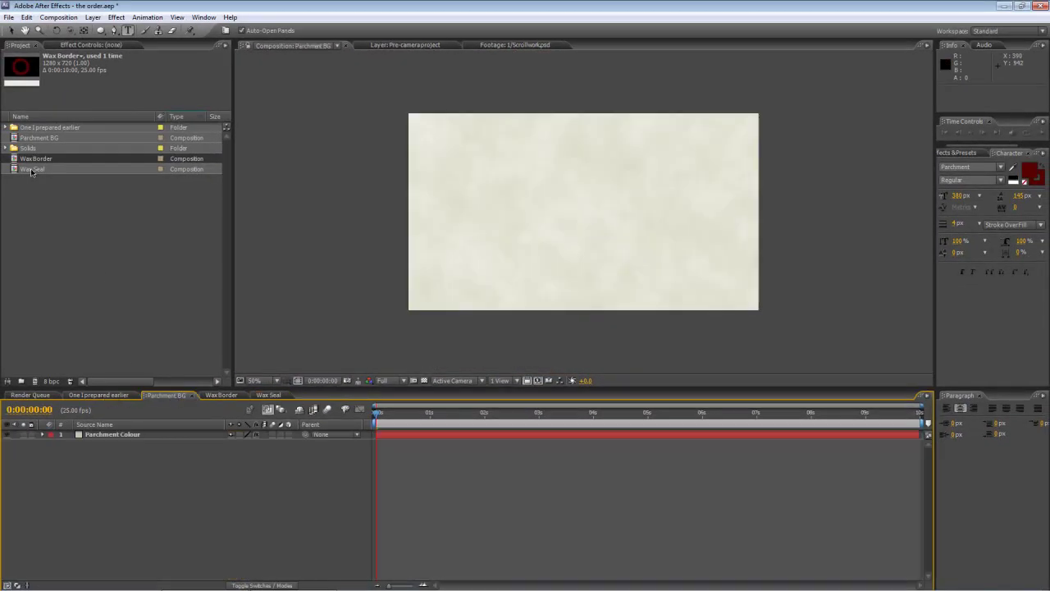
left_click(13, 170)
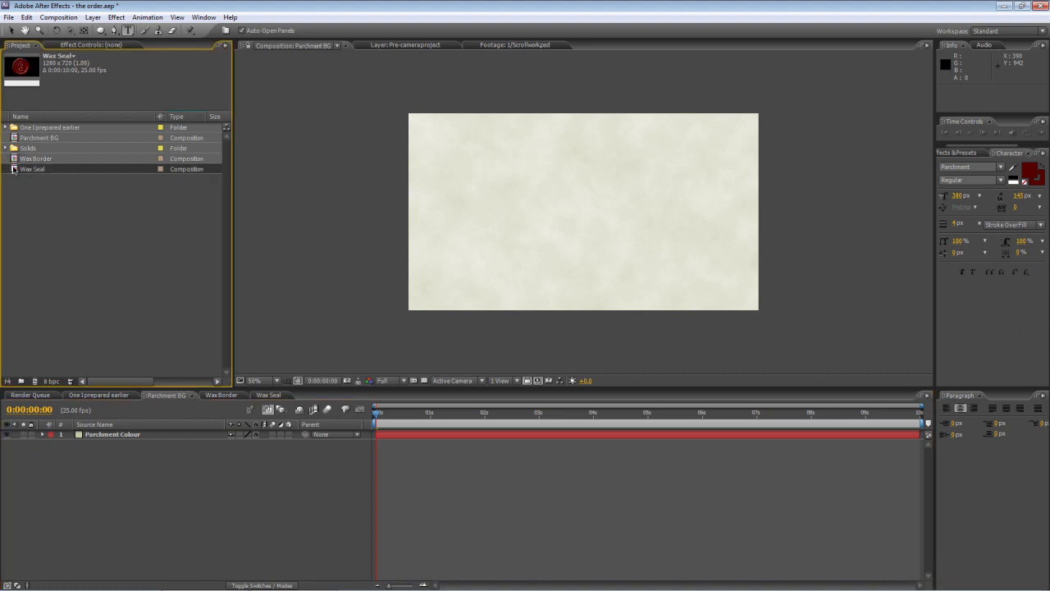
left_click_drag(13, 170, 118, 434)
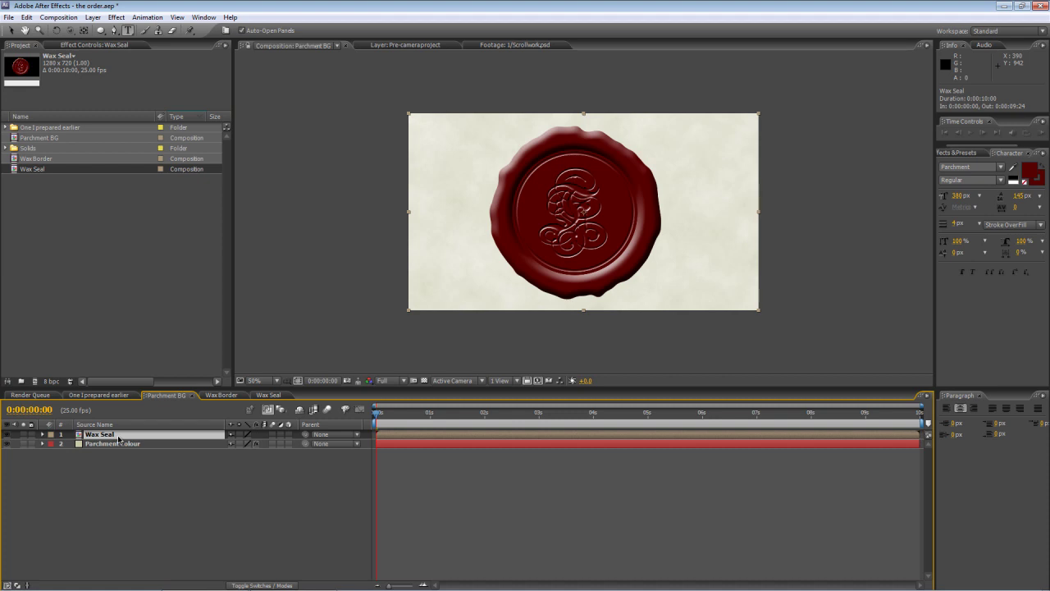
key("s")
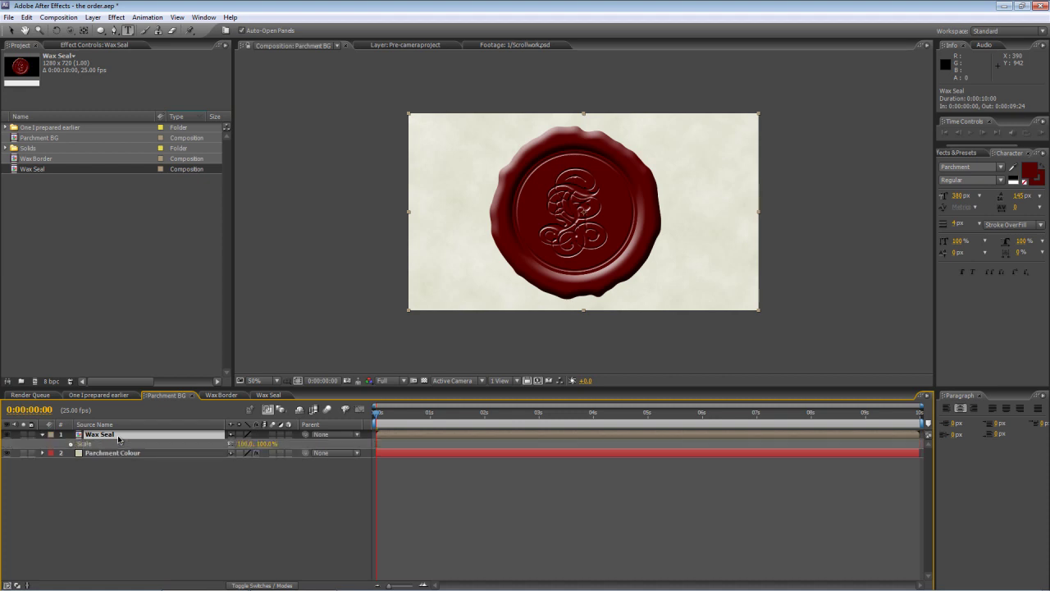
left_click_drag(246, 443, 226, 442)
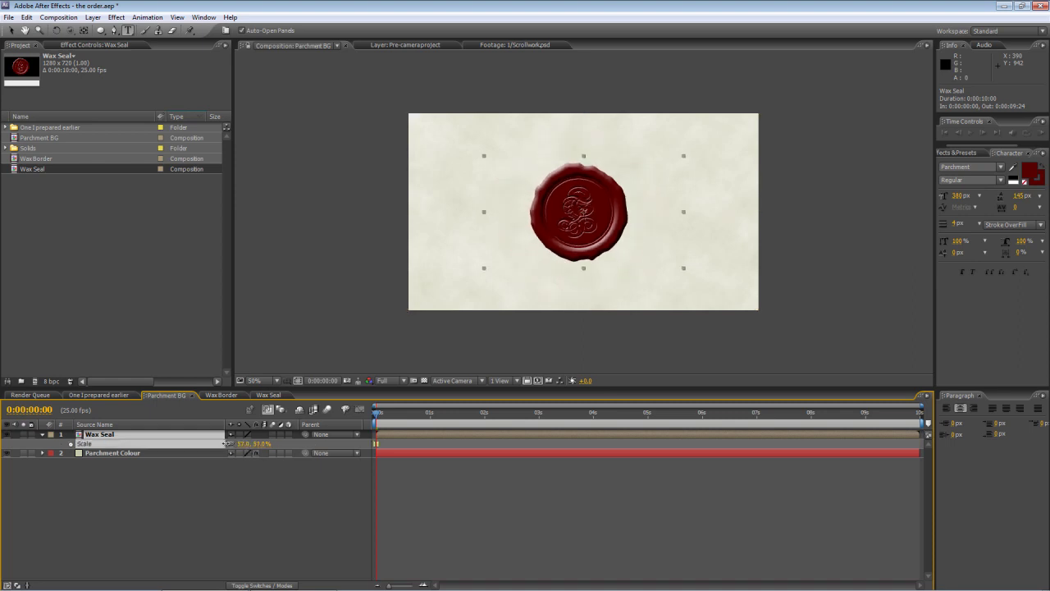
left_click(240, 444)
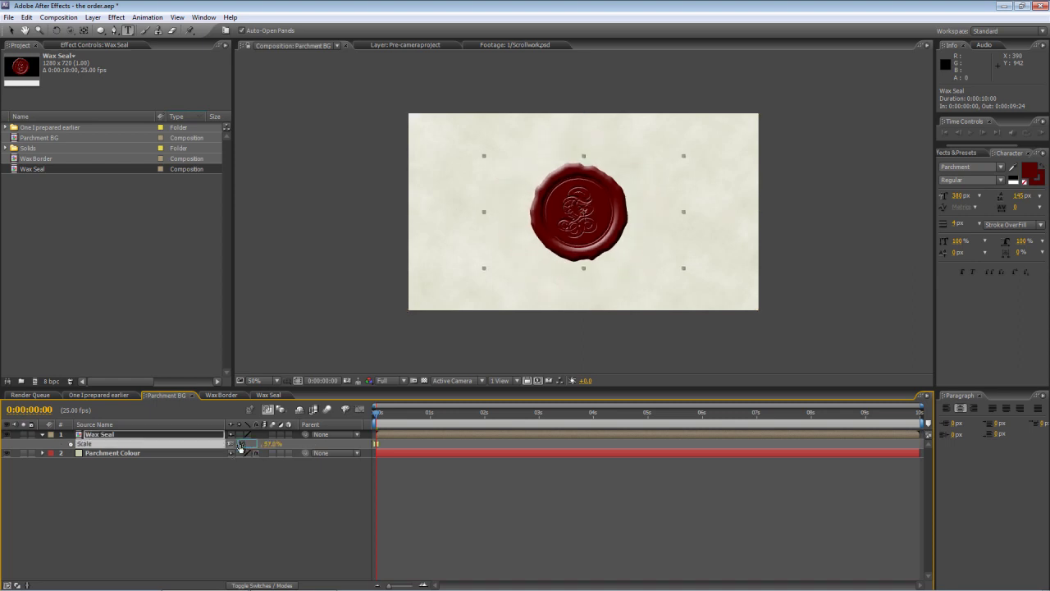
type("50")
key("Return")
Rotate the wax seal slightly anticlockwise, to about -16°.
left_click(177, 521)
left_click(113, 434)
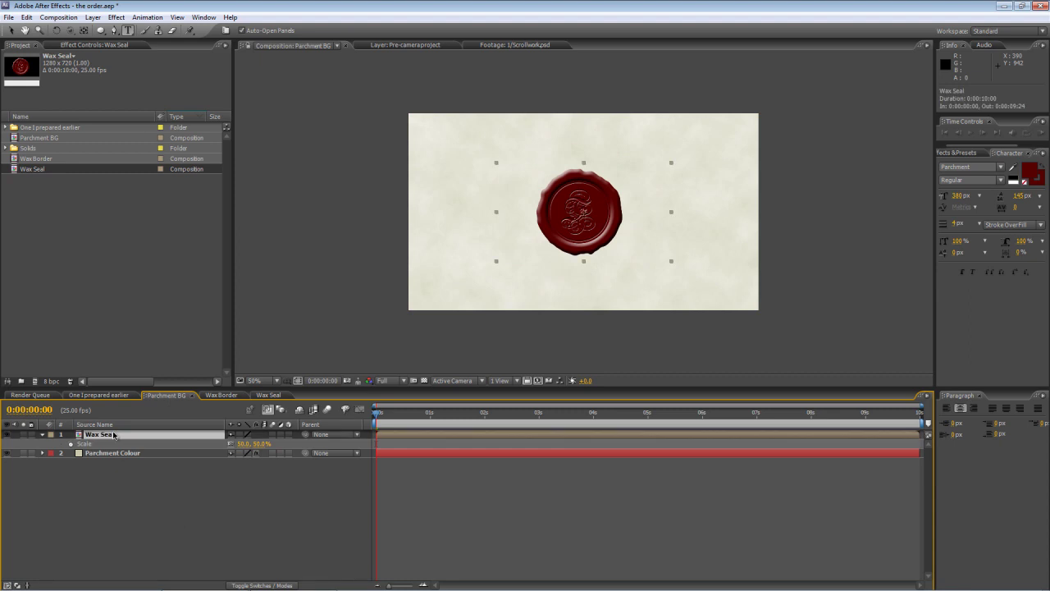
key("alt+shift+r")
left_click_drag(246, 443, 236, 443)
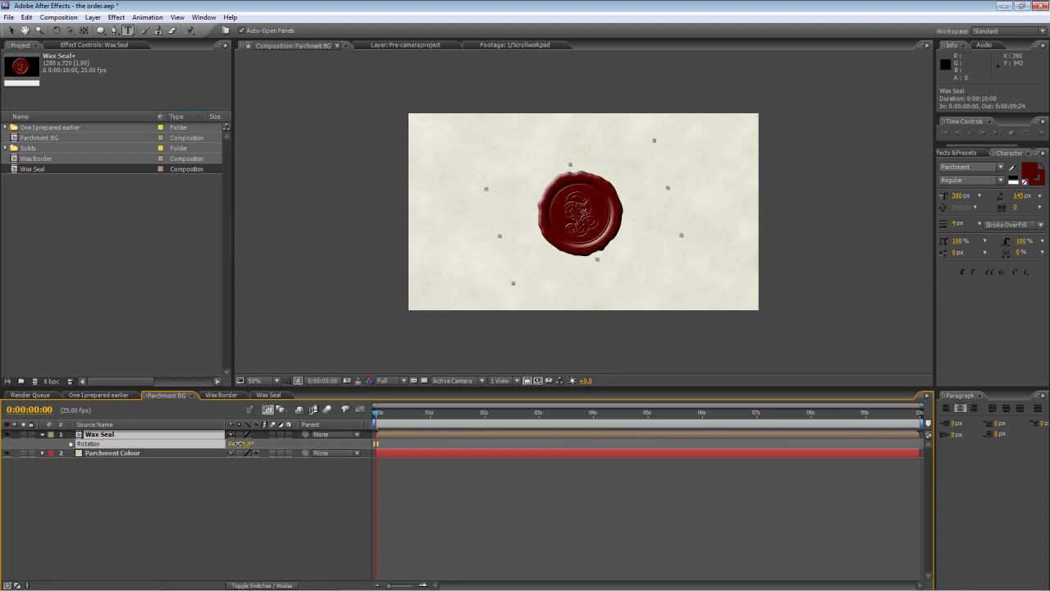
Move the wax seal right and down, toward the parchment's lower right.
left_click(141, 476)
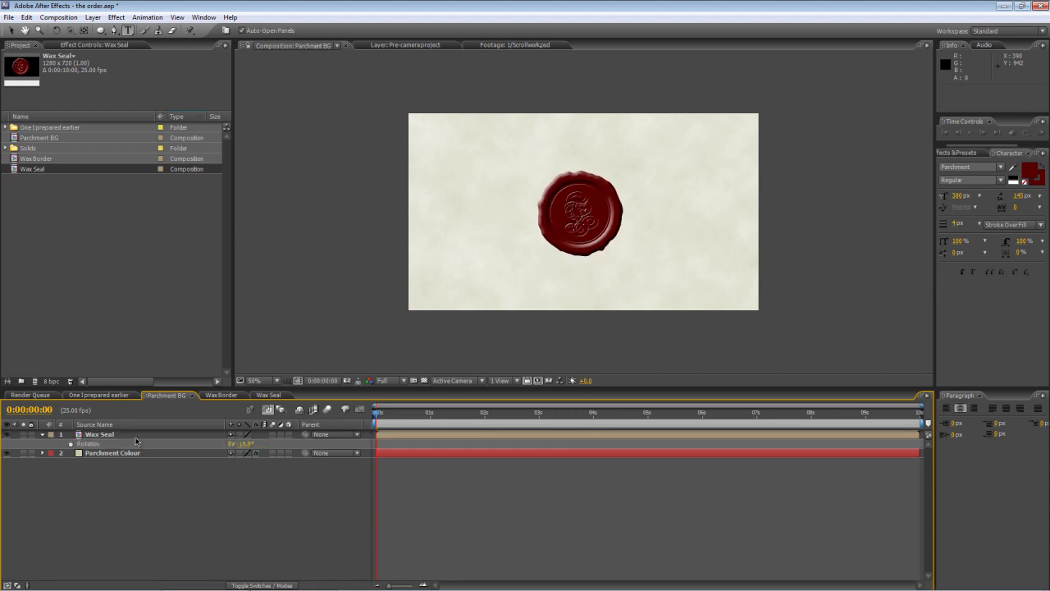
left_click(136, 436)
key("shift+Right")
key("shift+Right")
key("shift+Right")
key("shift+Right")
key("shift+Right")
key("shift+Right")
key("shift+Right")
key("shift+Right")
key("shift+Right")
key("shift+Right")
key("shift+Right")
key("shift+Right")
key("shift+Right")
key("shift+Right")
key("shift+Right")
key("shift+Right")
key("shift+Right")
key("shift+Right")
key("shift+Right")
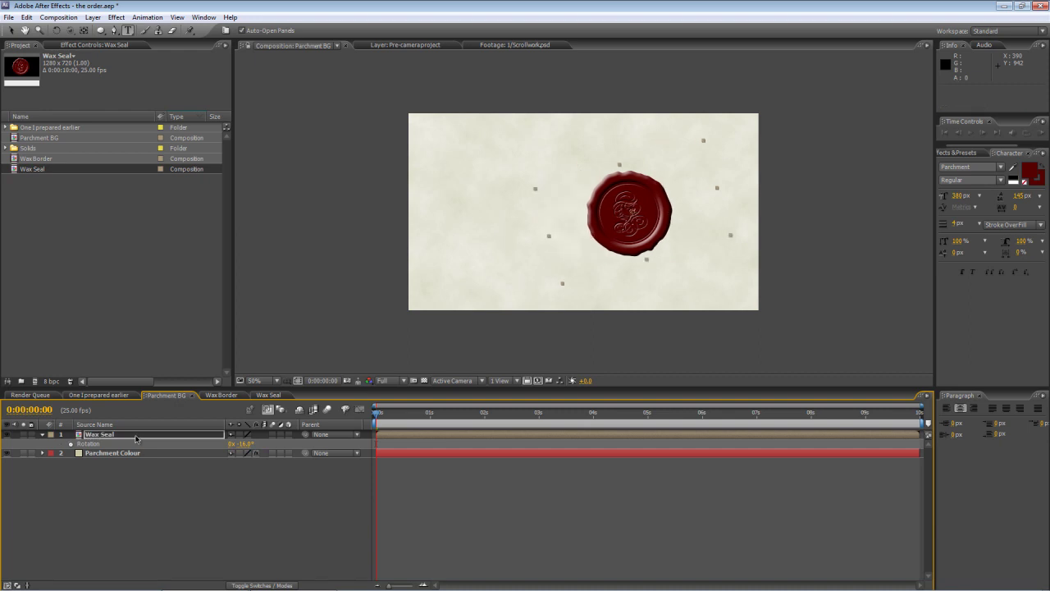
key("shift+Down")
key("shift+Down")
key("shift+Down")
key("shift+Down")
key("shift+Down")
key("shift+Down")
key("shift+Down")
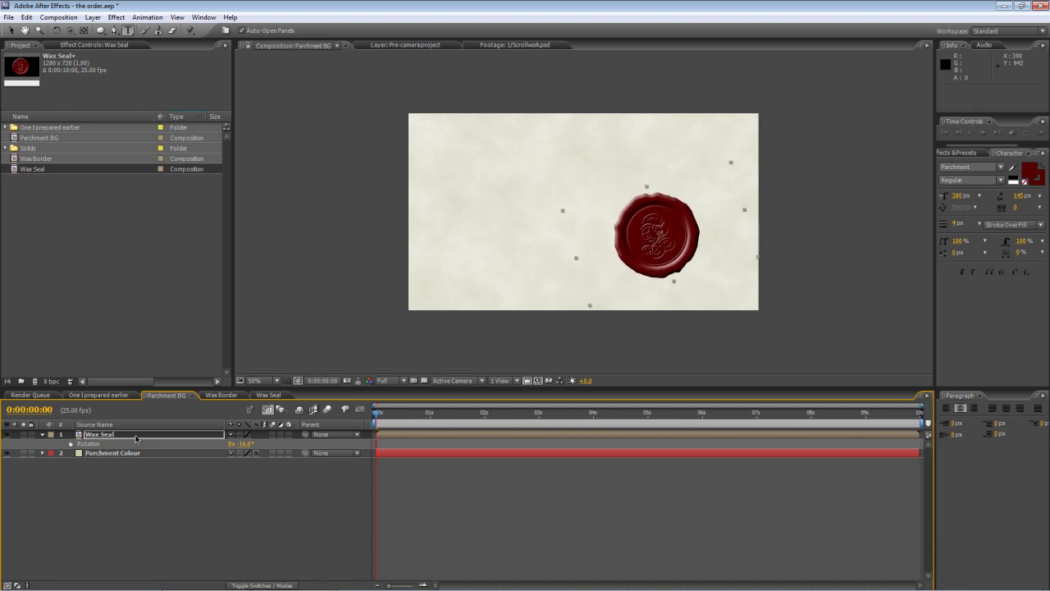
key("shift+Right")
key("shift+Right")
key("shift+Right")
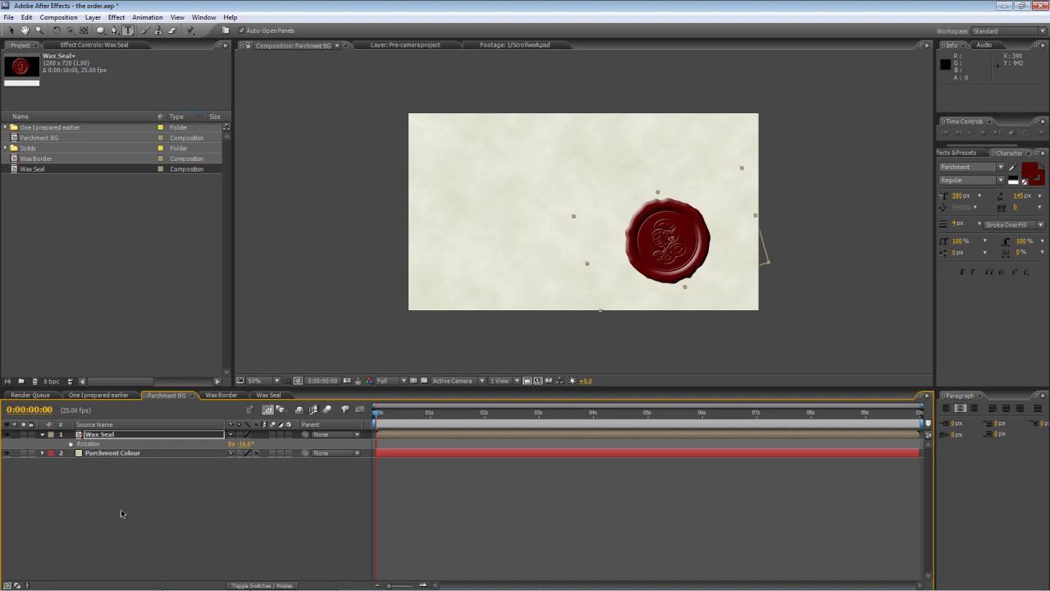
left_click(123, 514)
left_click(118, 436)
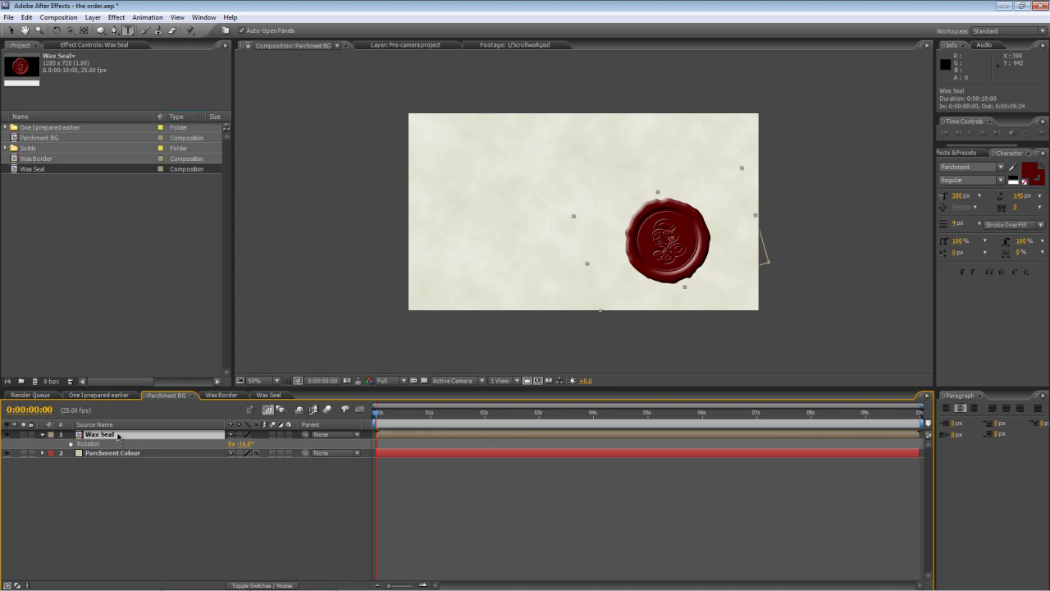
Add a Drop Shadow layer style to the Wax Seal layer.
right_click(118, 437)
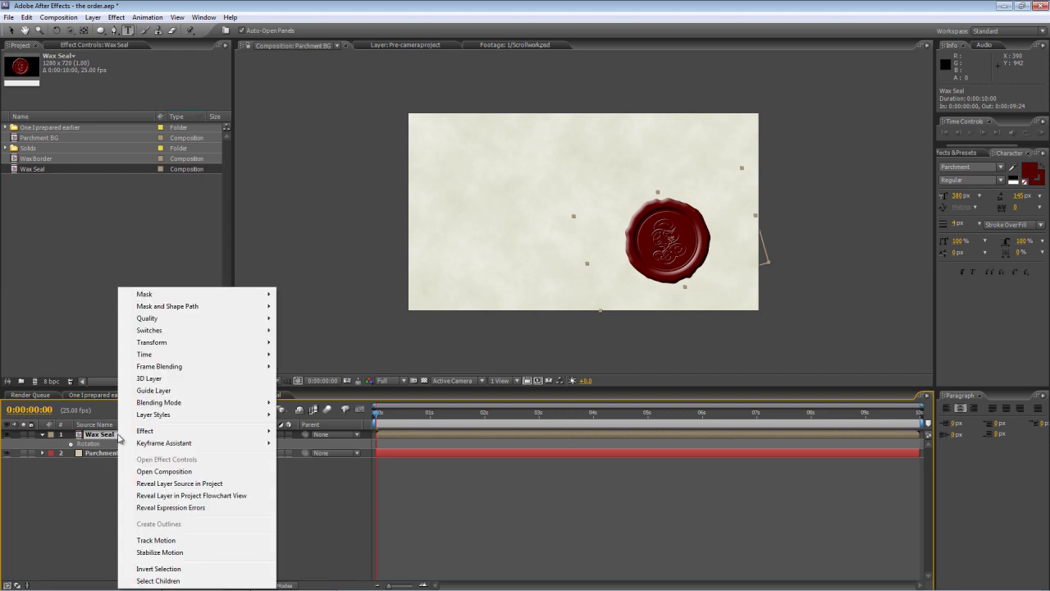
mouse_move(194, 414)
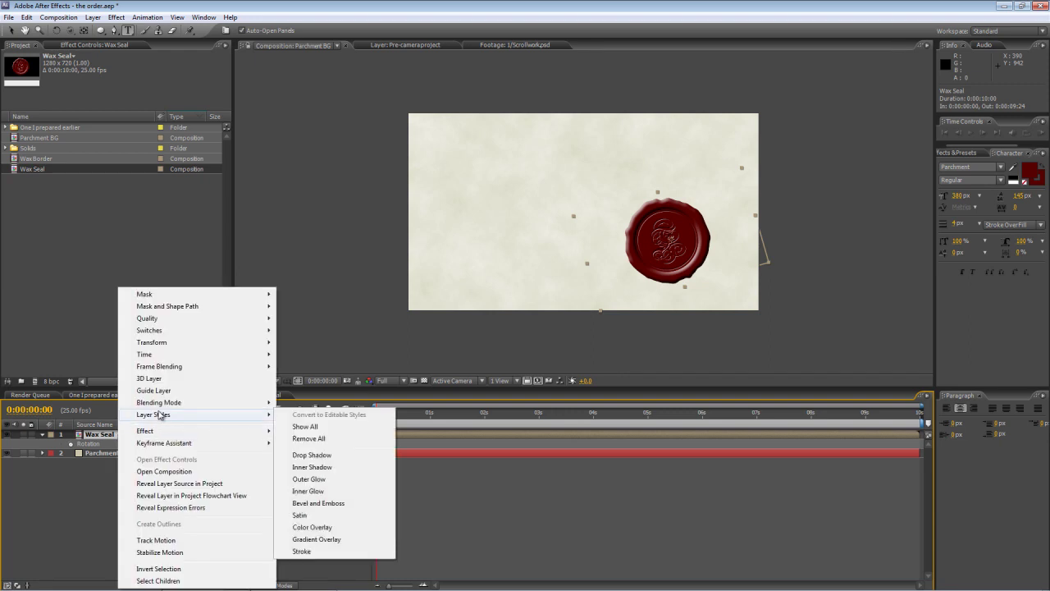
left_click(299, 456)
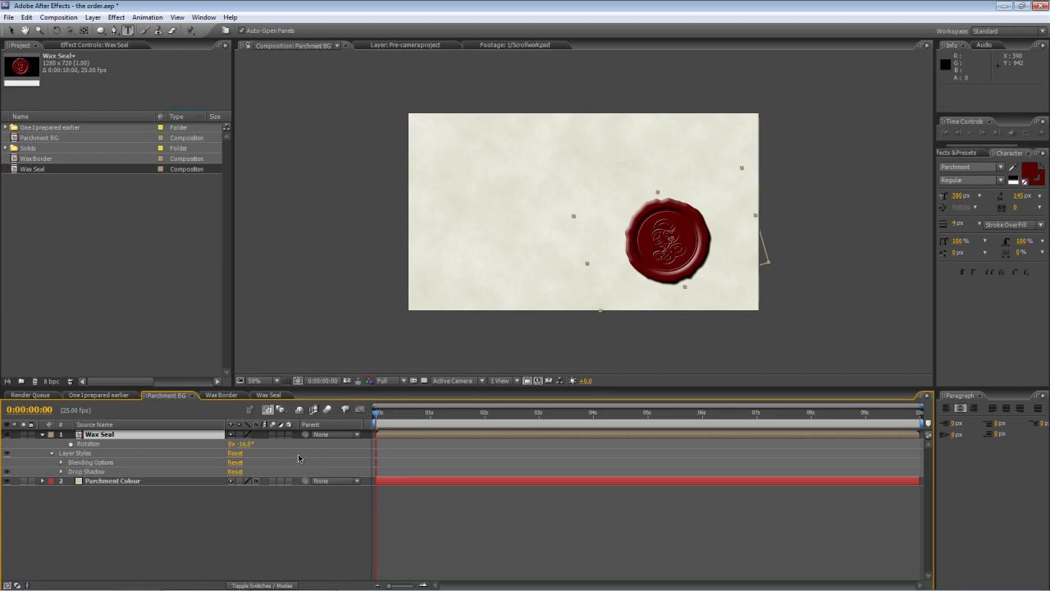